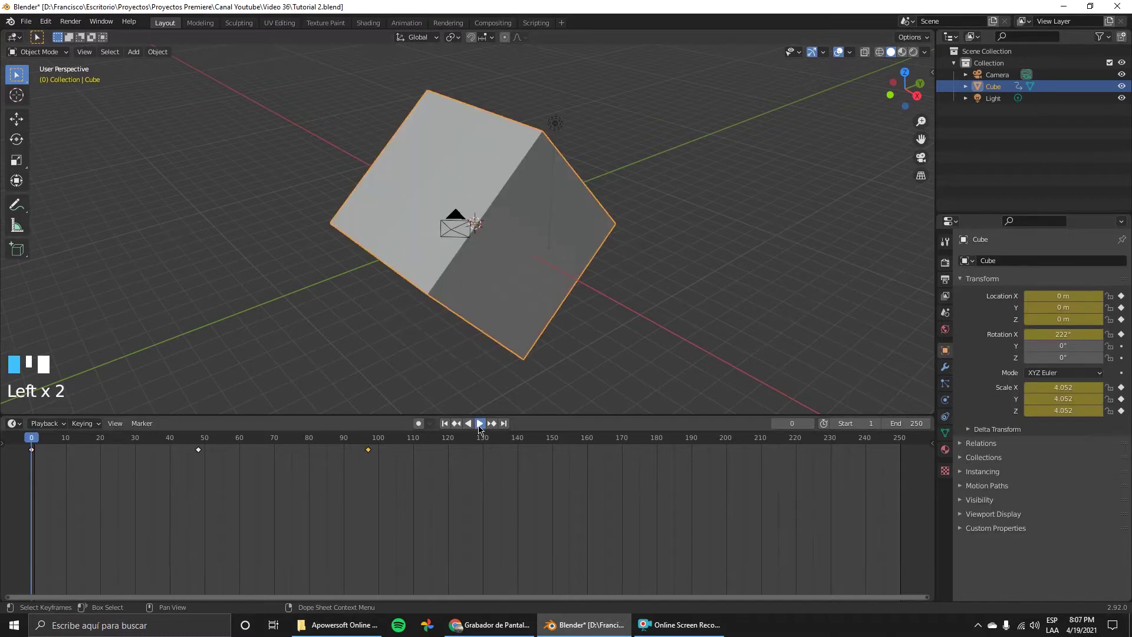
{"action": "left_click", "coordinate": [479, 424]}
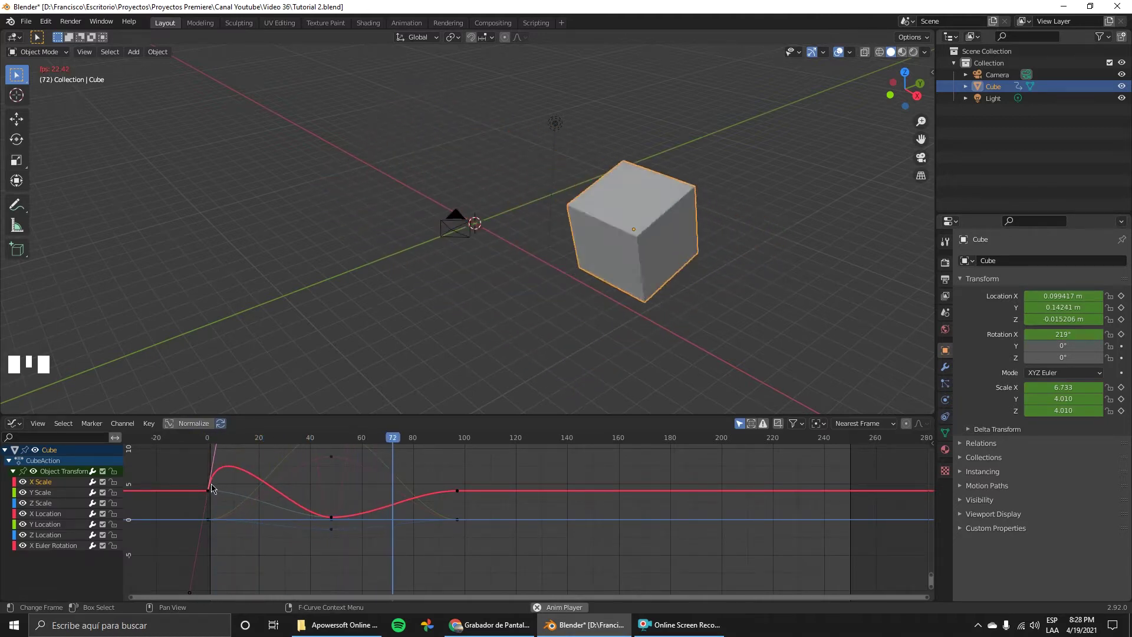
{"action": "key", "text": "ctrl+z"}
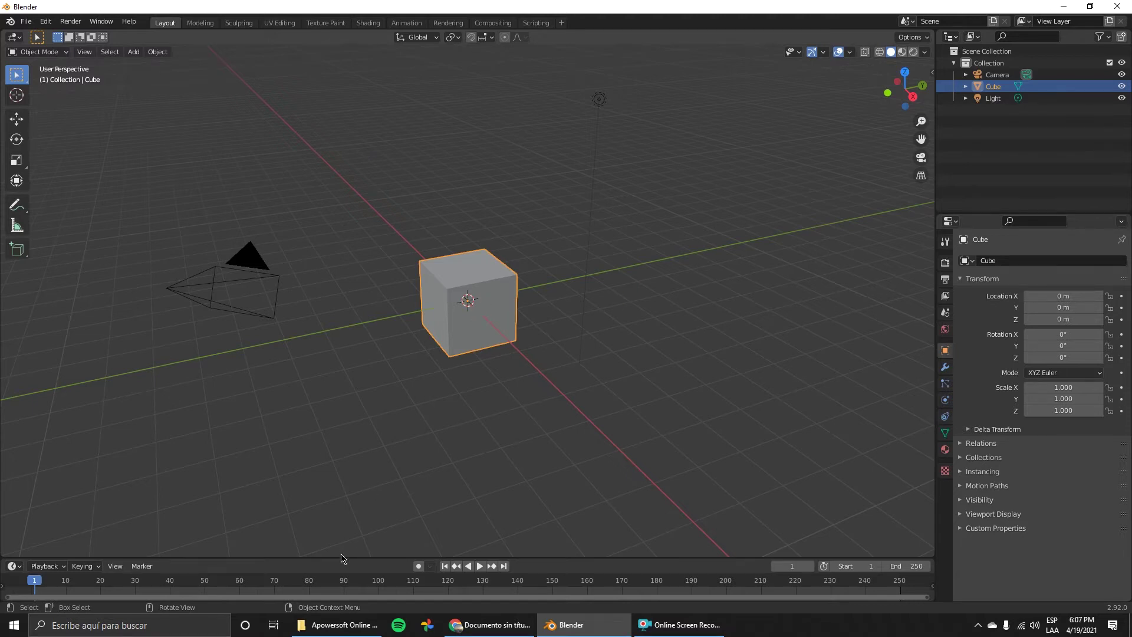
- Enlarge the timeline area and move the playhead to frame 24
{"action": "left_click_drag", "start_coordinate": [341, 558], "coordinate": [356, 413]}
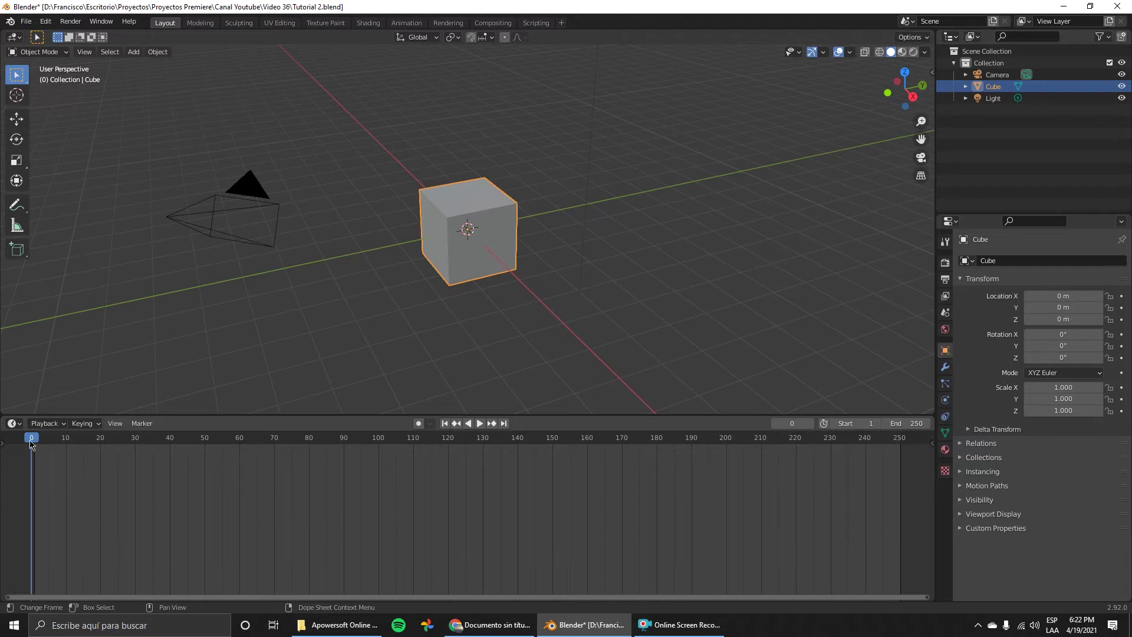
{"action": "left_click_drag", "start_coordinate": [31, 442], "coordinate": [116, 451]}
{"action": "left_click_drag", "start_coordinate": [33, 443], "coordinate": [115, 447]}
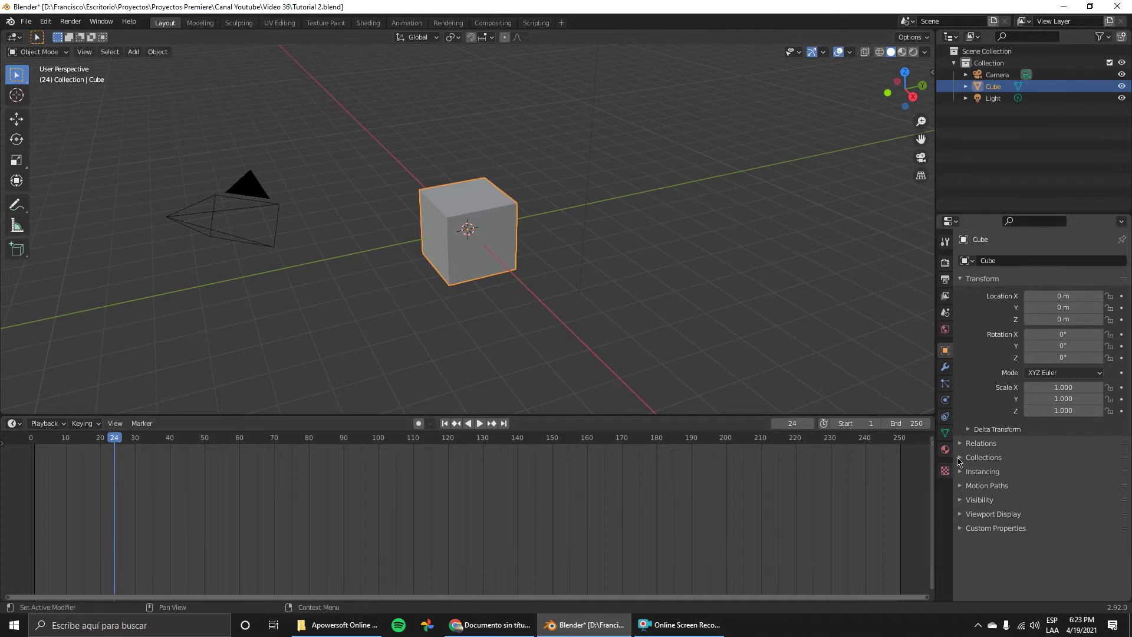
- Show the scene's output properties to examine the frame rate
{"action": "left_click", "coordinate": [945, 280]}
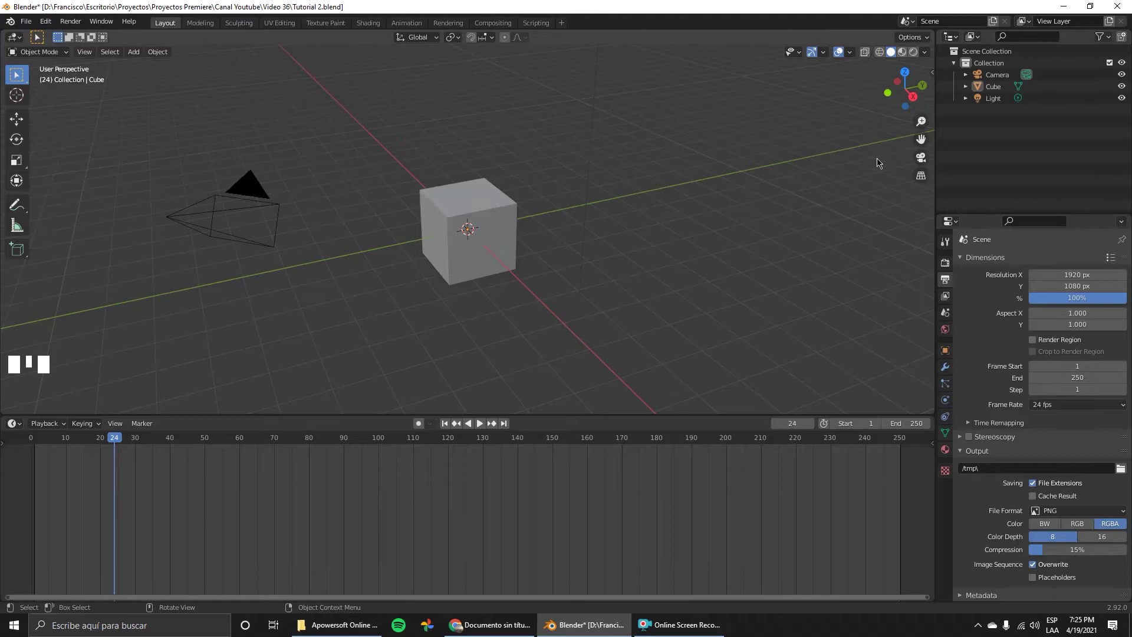
- Insert a Location keyframe for the cube at frame 0
{"action": "left_click", "coordinate": [508, 202]}
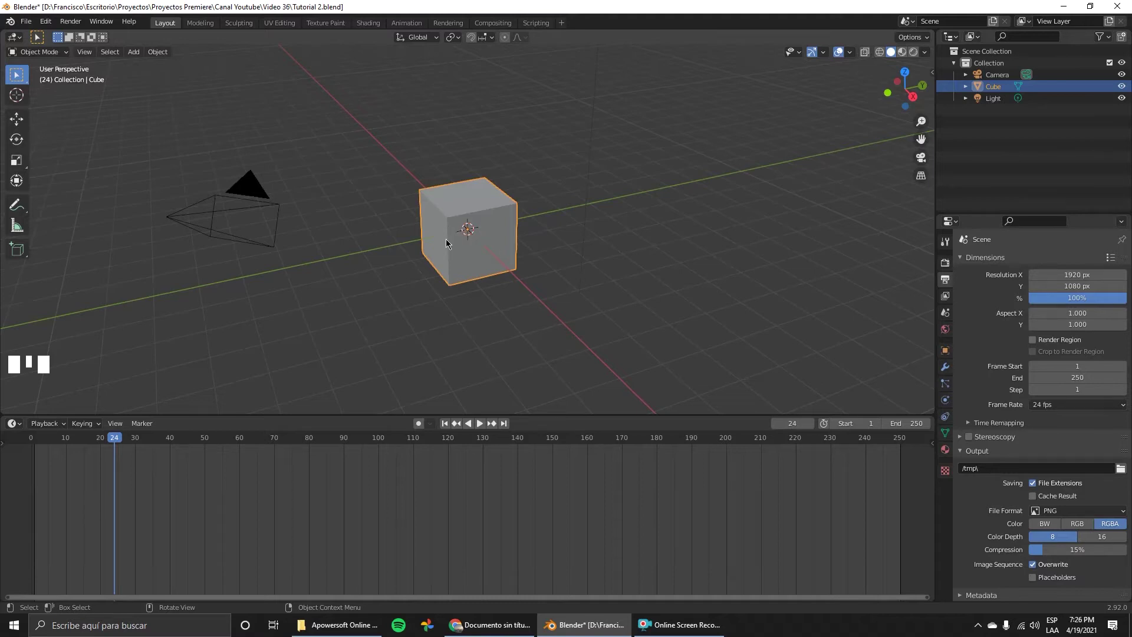
{"action": "left_click_drag", "start_coordinate": [114, 439], "coordinate": [31, 457]}
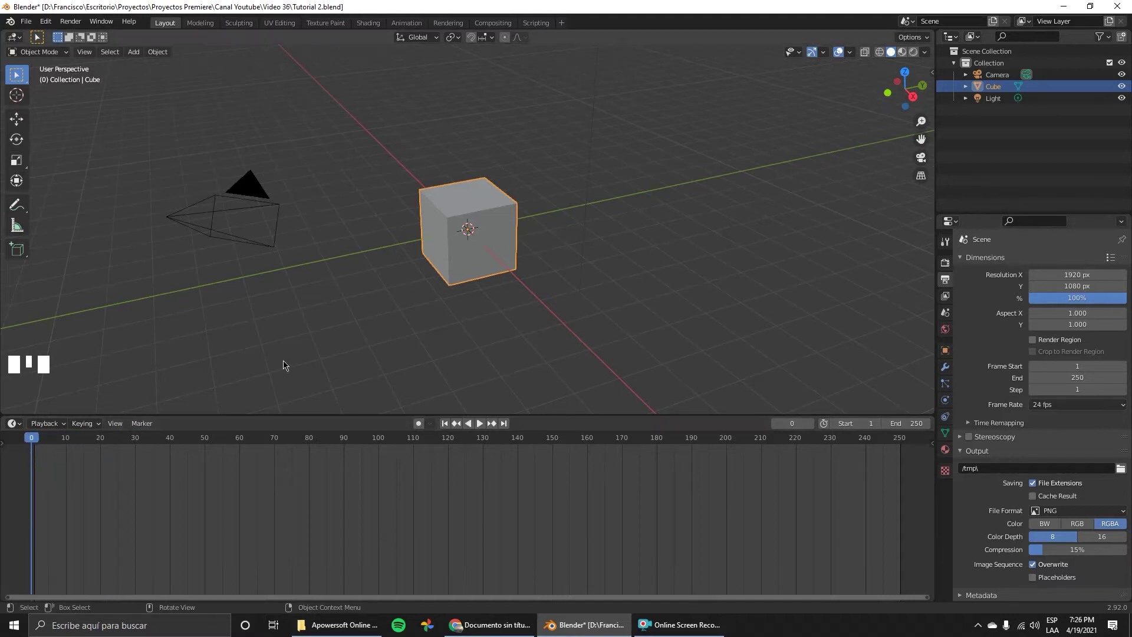
{"action": "left_click", "coordinate": [470, 215]}
{"action": "key", "text": "i"}
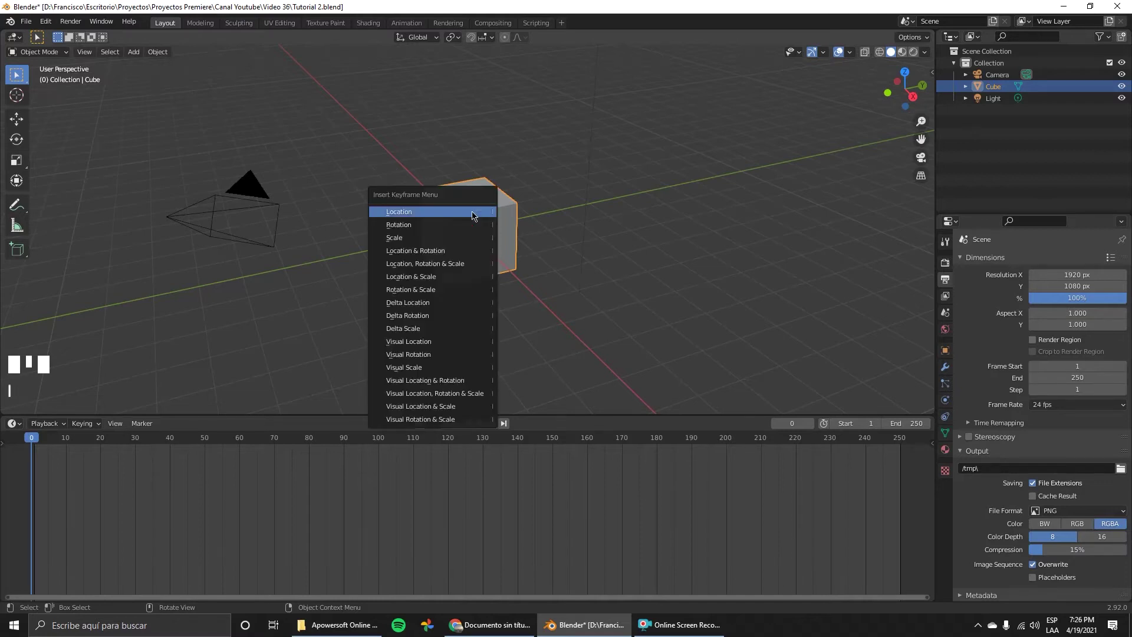
{"action": "left_click", "coordinate": [412, 212]}
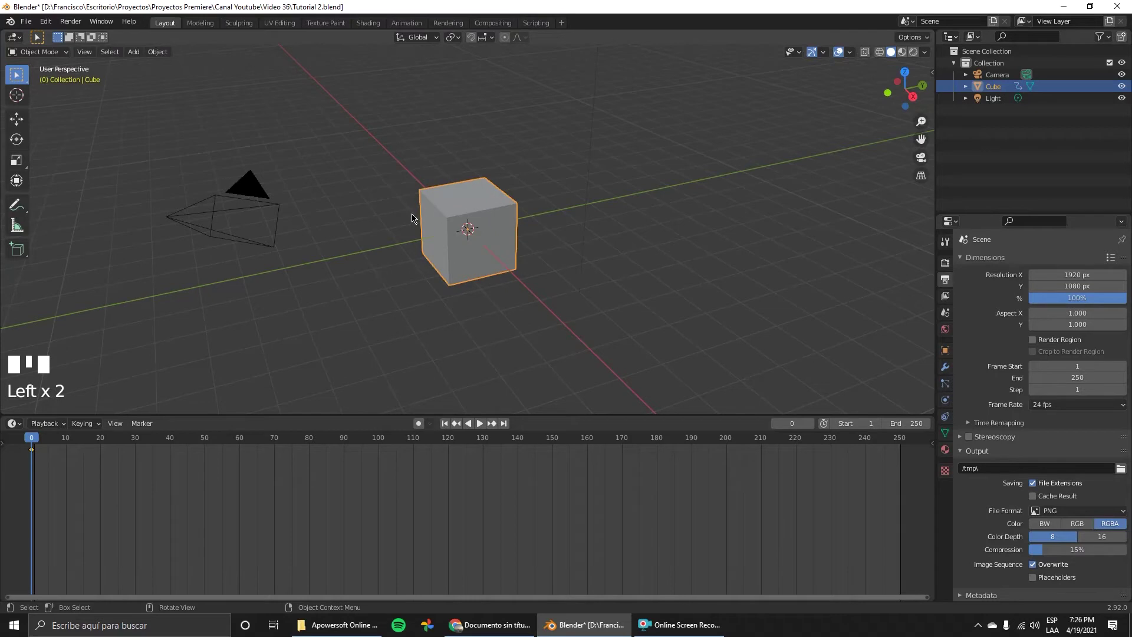
- Move the playhead to frame 3 to inspect the keyframe at frame 0, and return the playhead to frame 0
{"action": "left_click_drag", "start_coordinate": [35, 441], "coordinate": [41, 440]}
{"action": "left_click", "coordinate": [32, 450]}
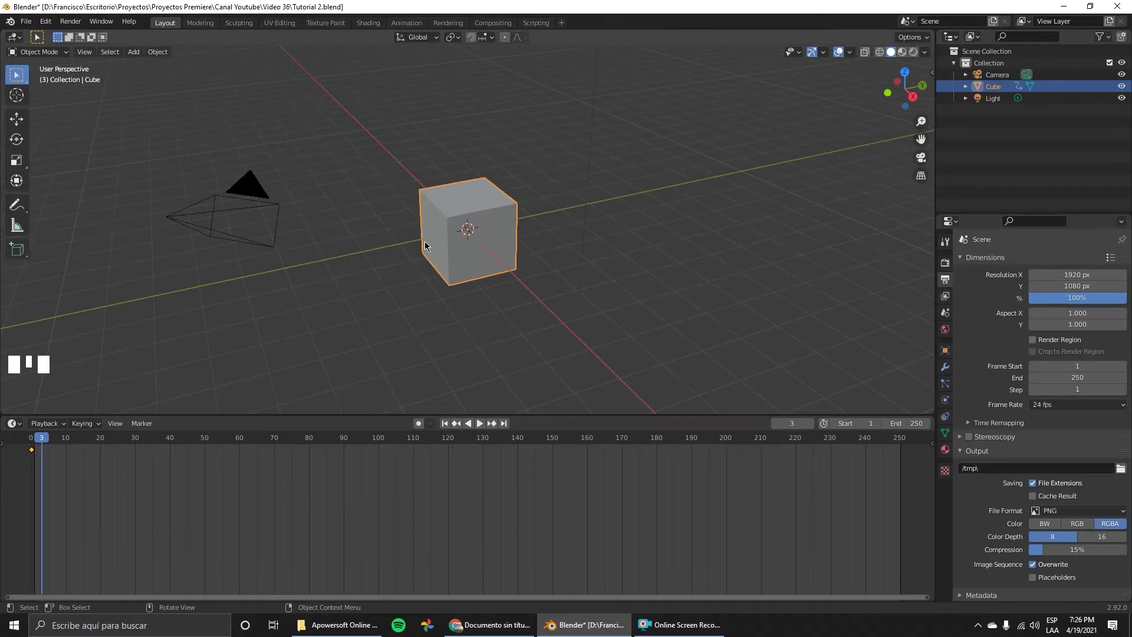
{"action": "left_click", "coordinate": [32, 446]}
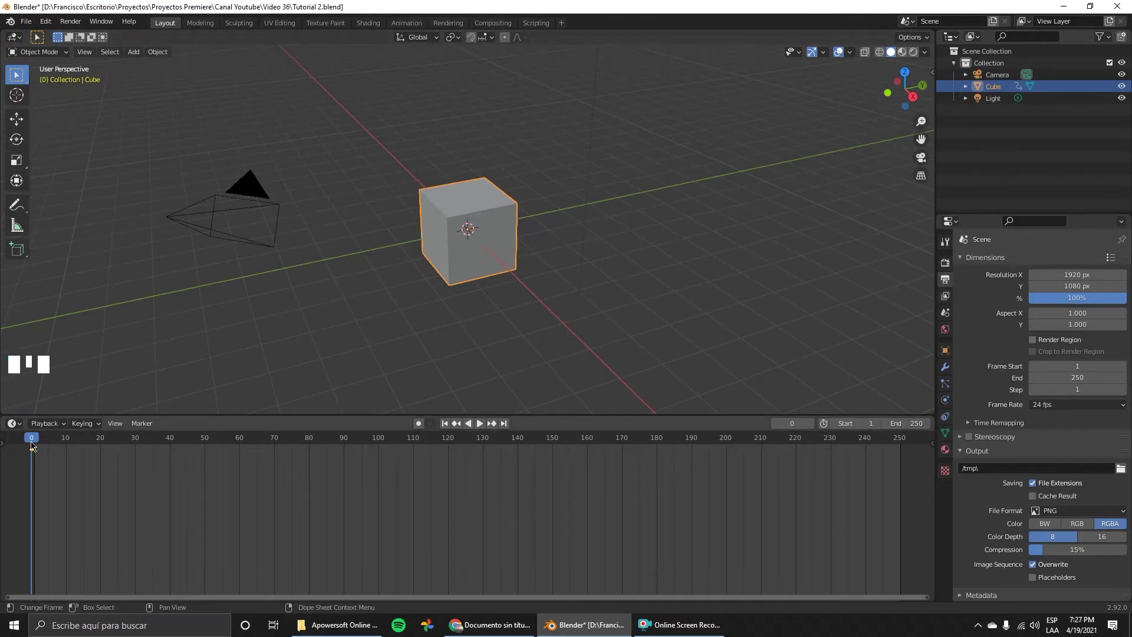
- At frame 24, move the cube about 9.5 m in X, 11.4 m in Y and -0.4 m in Z, and insert a Location keyframe
{"action": "scroll", "coordinate": [601, 318], "scroll_direction": "down", "scroll_amount": 3}
{"action": "middle_click_drag", "start_coordinate": [568, 309], "coordinate": [589, 308]}
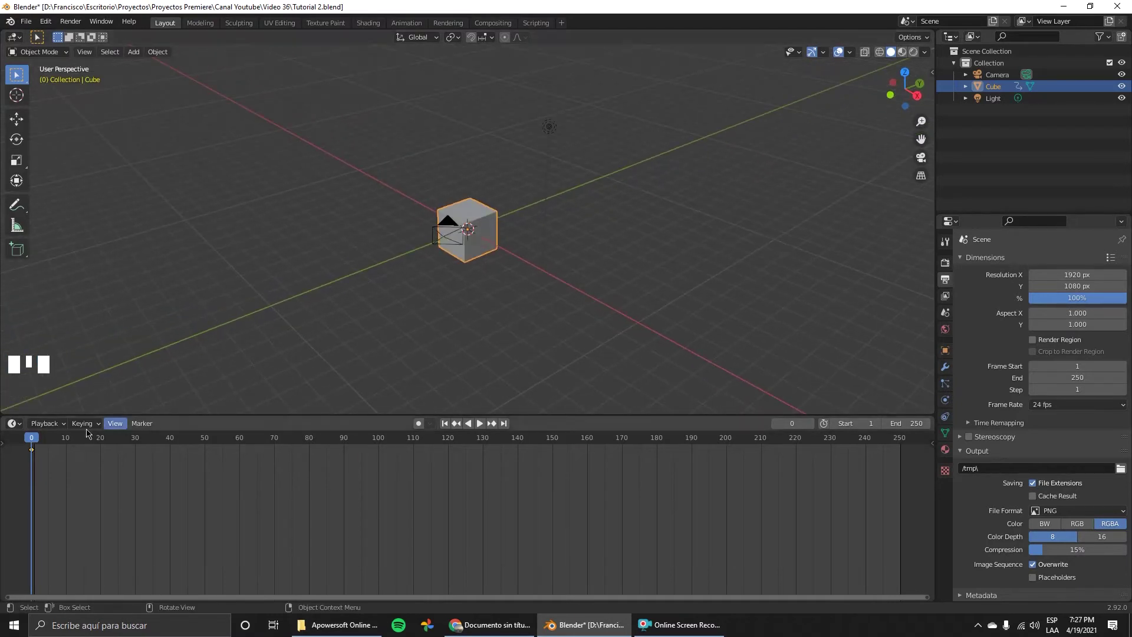
{"action": "left_click_drag", "start_coordinate": [32, 443], "coordinate": [115, 444]}
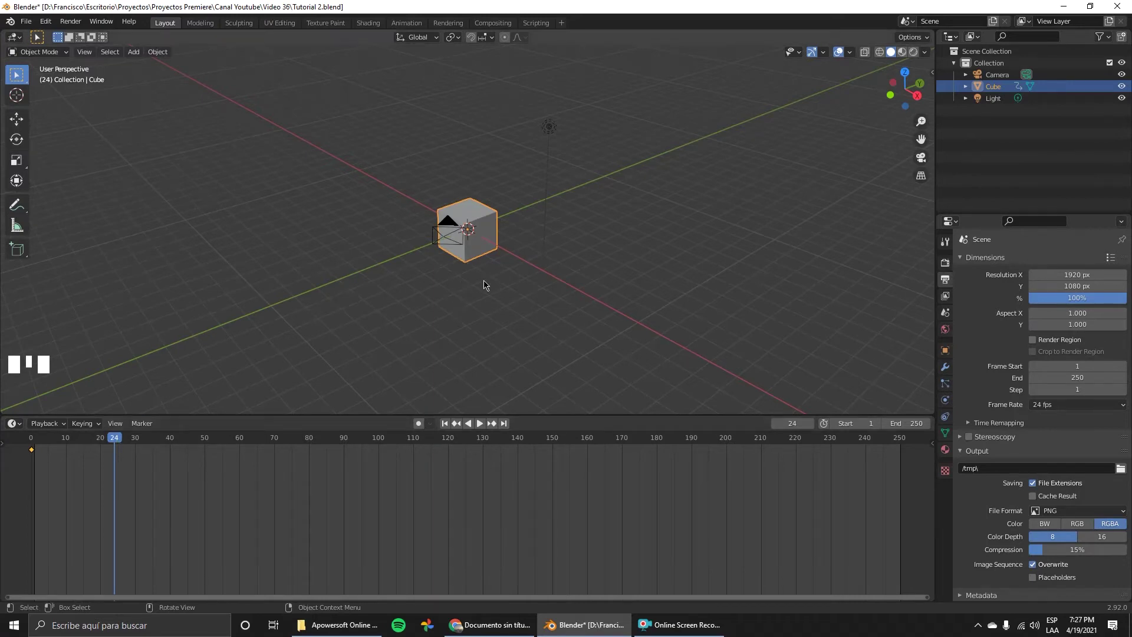
{"action": "key", "text": "g"}
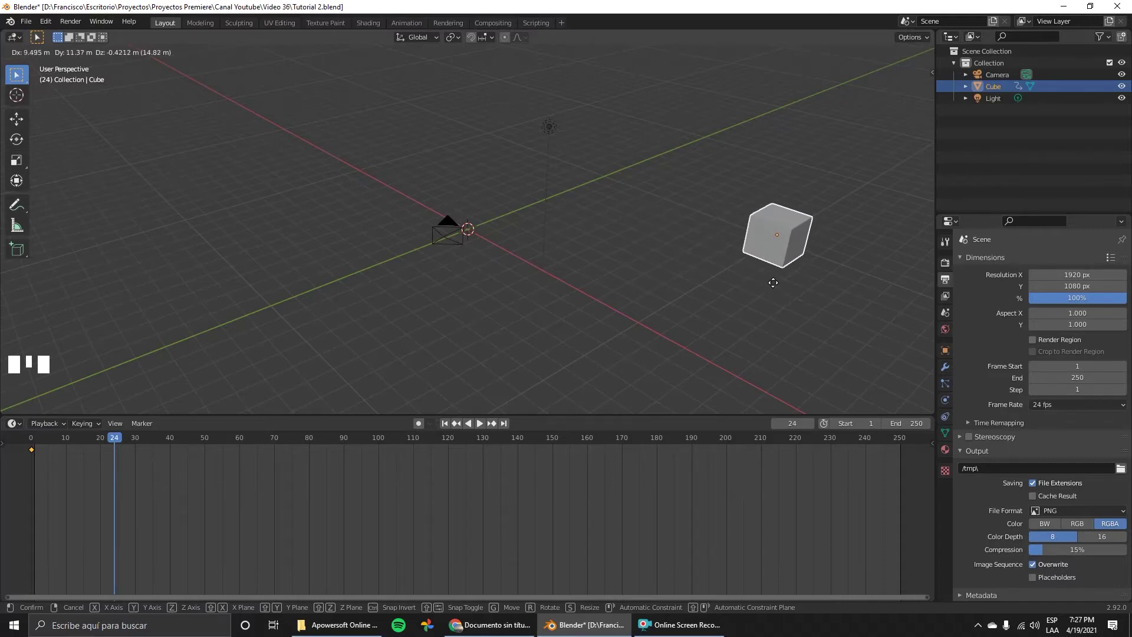
{"action": "left_click", "coordinate": [773, 283]}
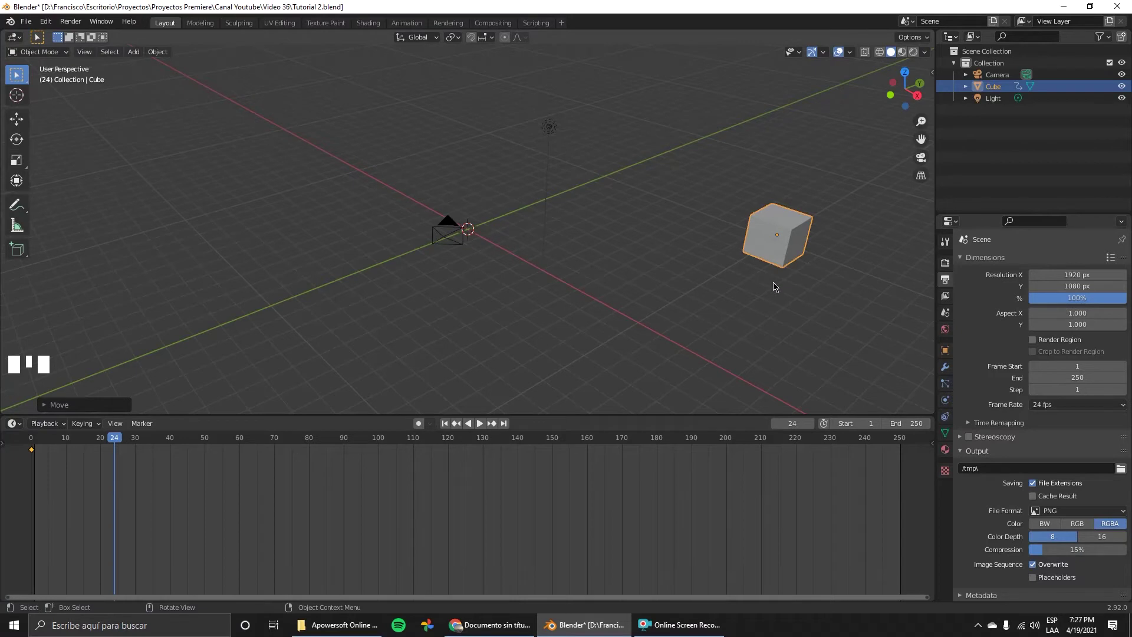
{"action": "key", "text": "i"}
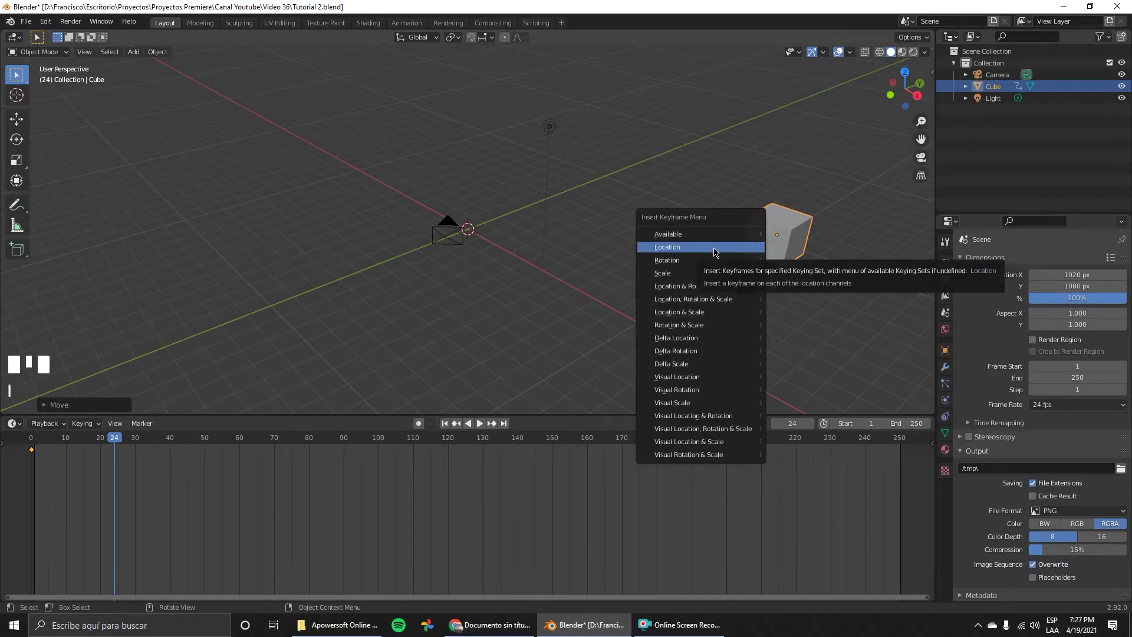
{"action": "left_click", "coordinate": [714, 251]}
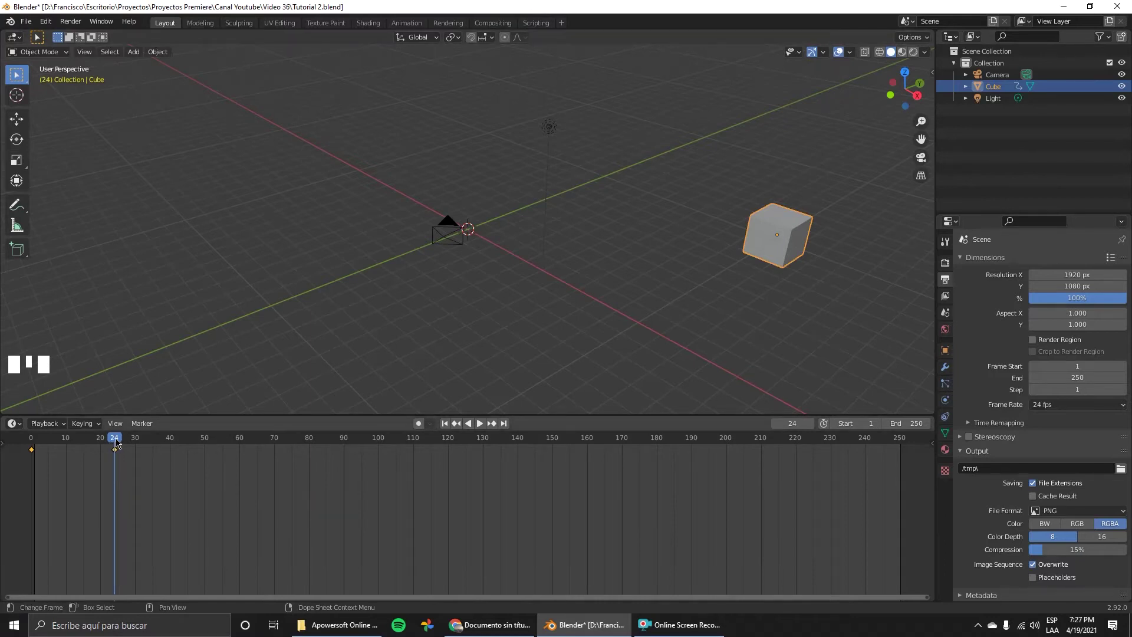
- Play the cube's movement from frame 0, stop playback, and move the playhead back to frame 24
{"action": "left_click_drag", "start_coordinate": [116, 443], "coordinate": [31, 446]}
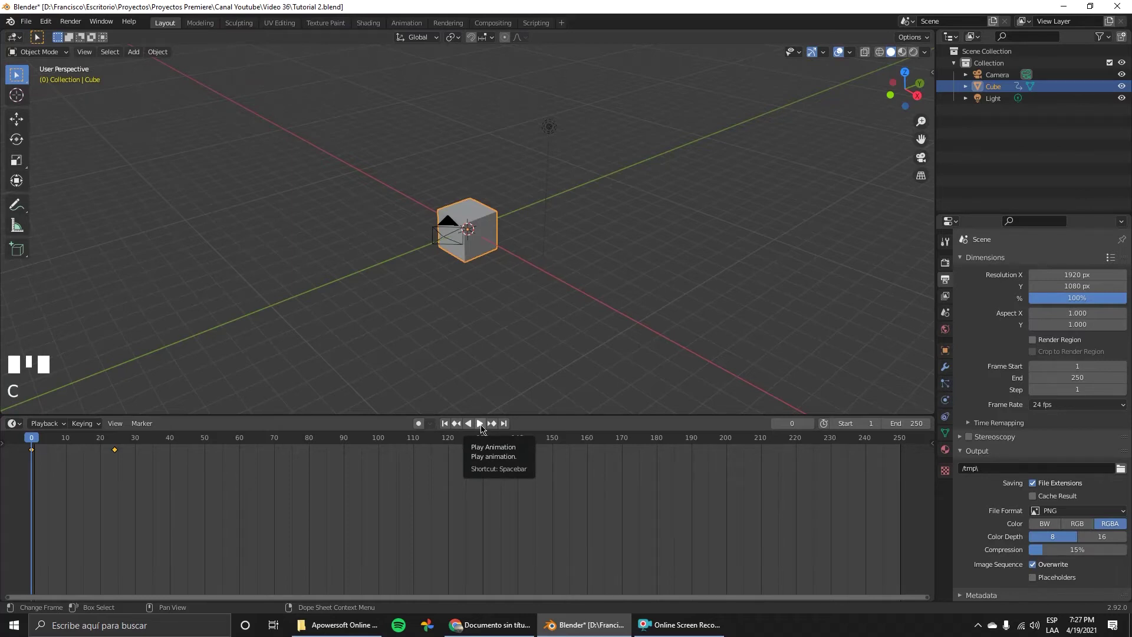
{"action": "key", "text": "space"}
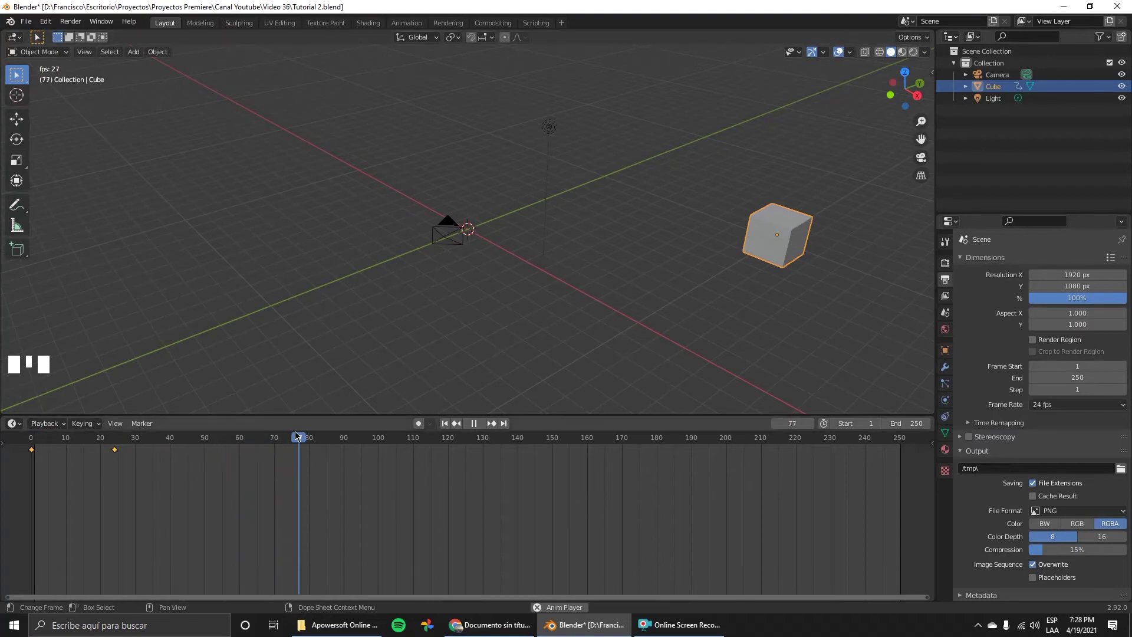
{"action": "key", "text": "space"}
{"action": "left_click_drag", "start_coordinate": [309, 443], "coordinate": [114, 441]}
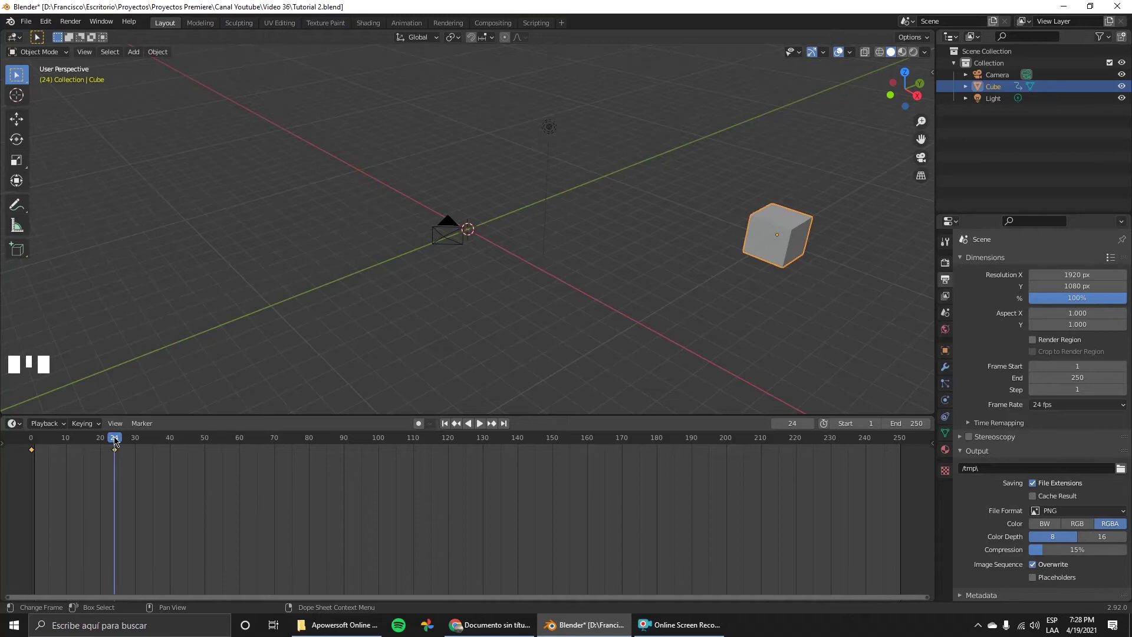
- At frame 0, enlarge the cube uniformly to a scale of about 4.05 and insert a Scale keyframe
{"action": "left_click_drag", "start_coordinate": [114, 441], "coordinate": [31, 441]}
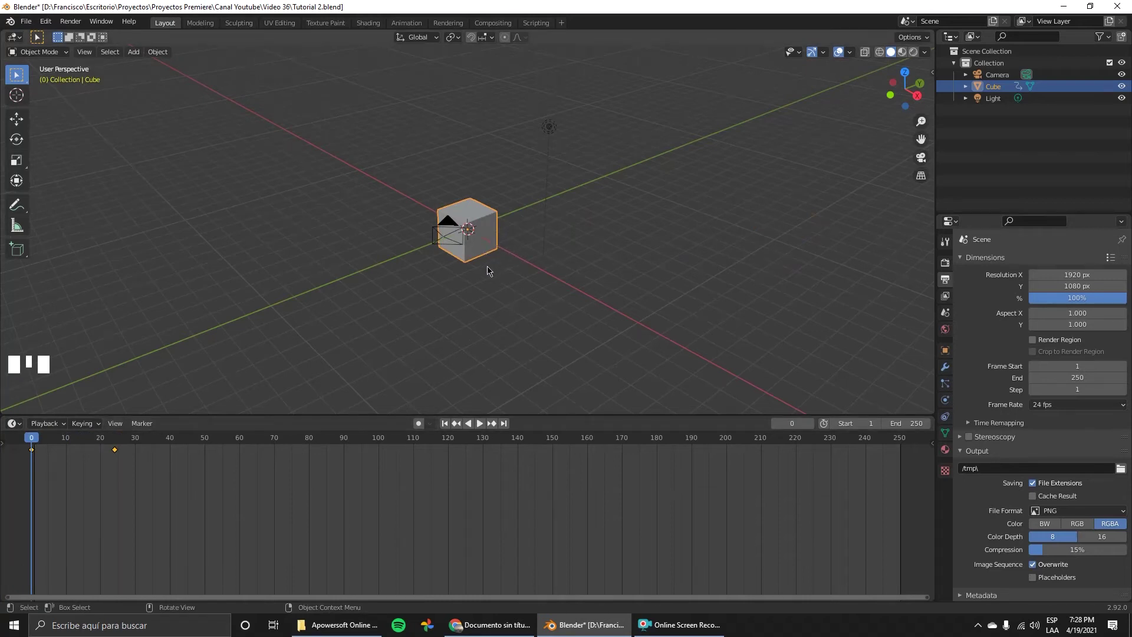
{"action": "key", "text": "s"}
{"action": "left_click", "coordinate": [591, 329]}
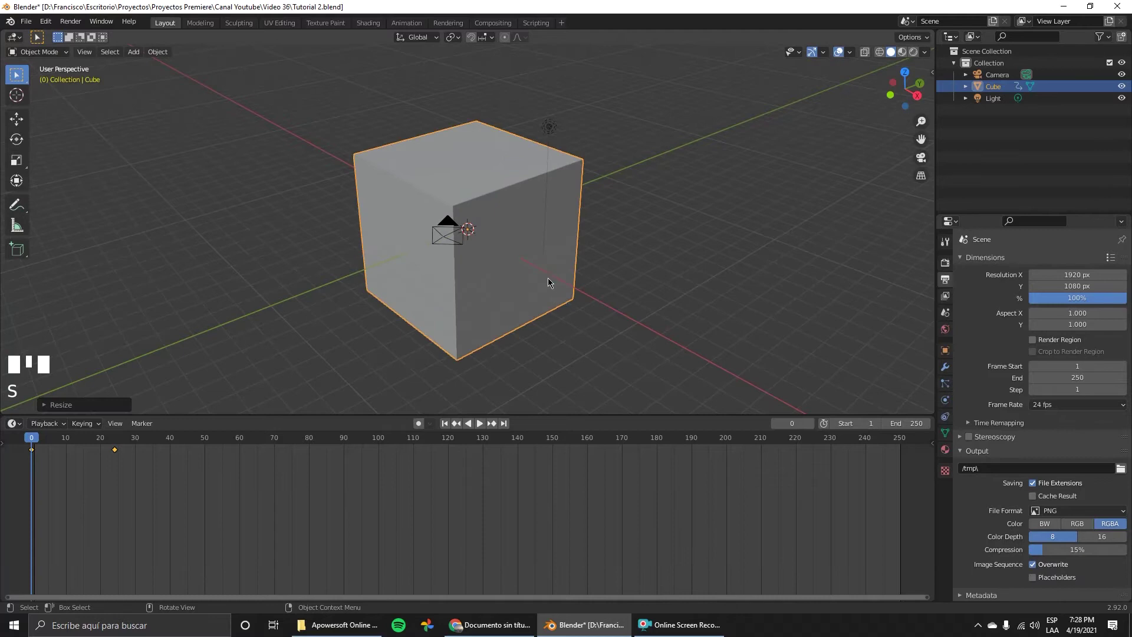
{"action": "key", "text": "i"}
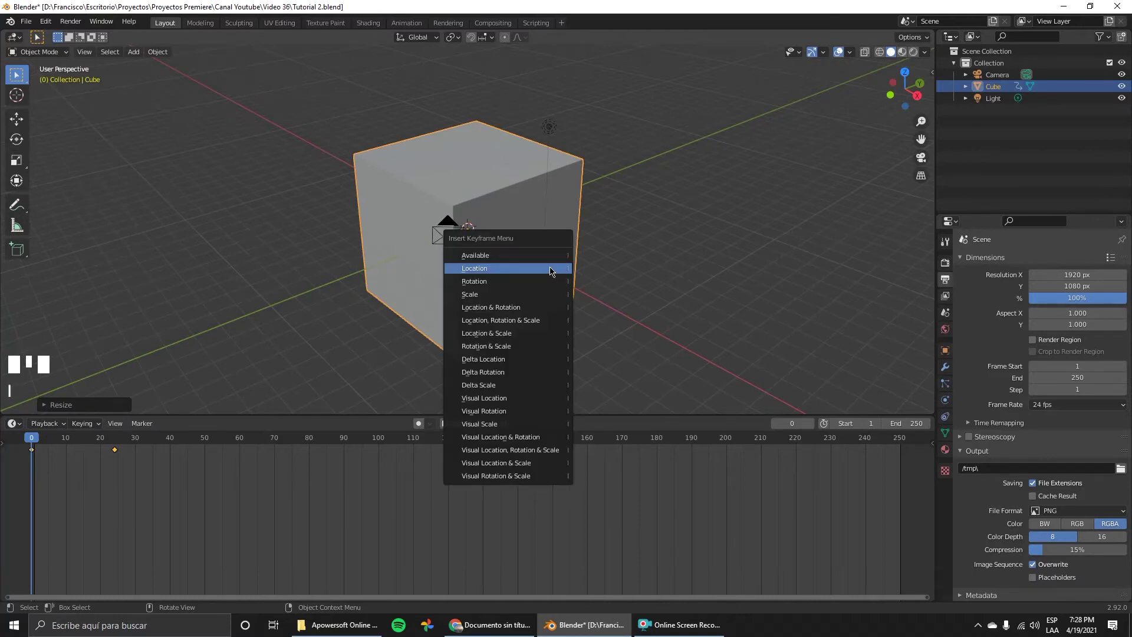
{"action": "left_click", "coordinate": [469, 294]}
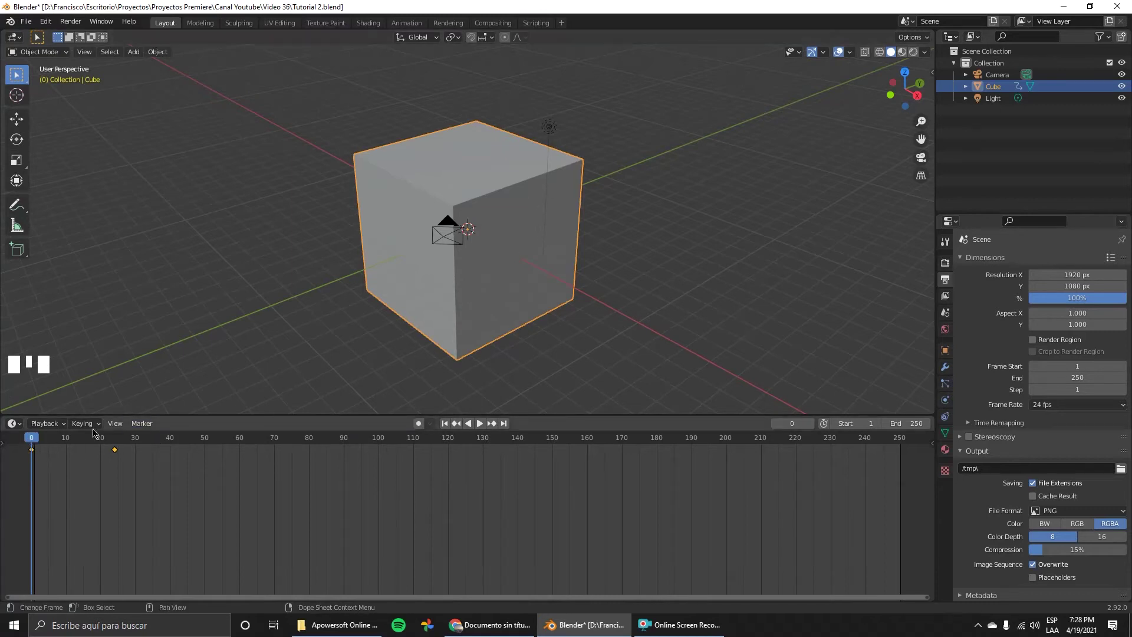
- At frame 24, shrink the cube uniformly to a scale of about 0.335 and insert a Scale keyframe
{"action": "left_click_drag", "start_coordinate": [32, 441], "coordinate": [115, 443]}
{"action": "key", "text": "s"}
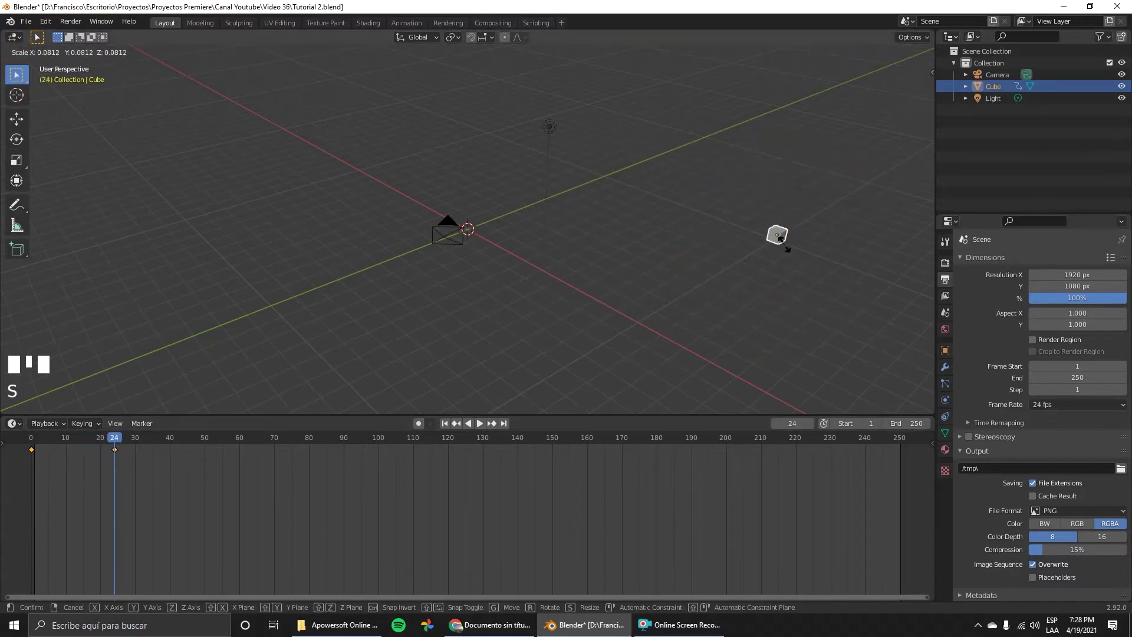
{"action": "left_click", "coordinate": [786, 249]}
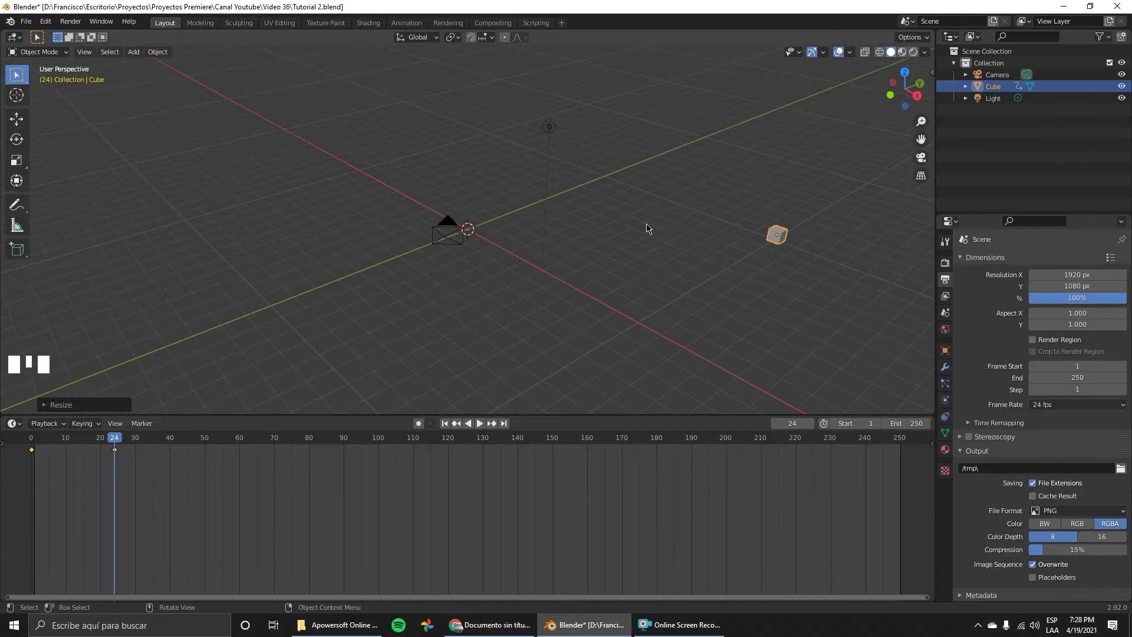
{"action": "key", "text": "i"}
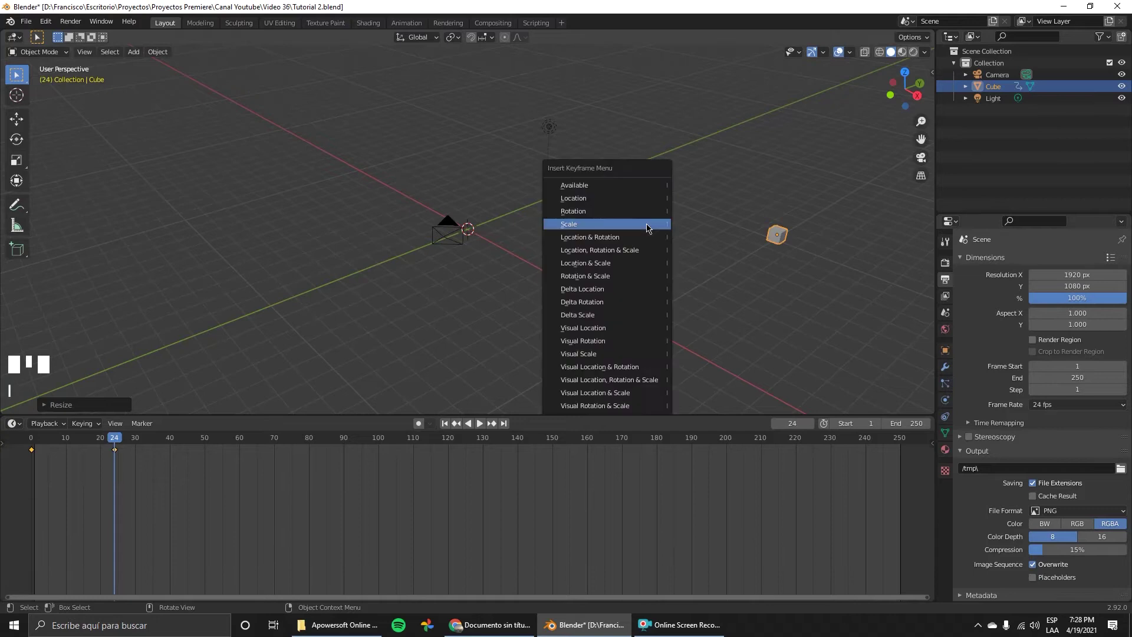
{"action": "left_click", "coordinate": [581, 230]}
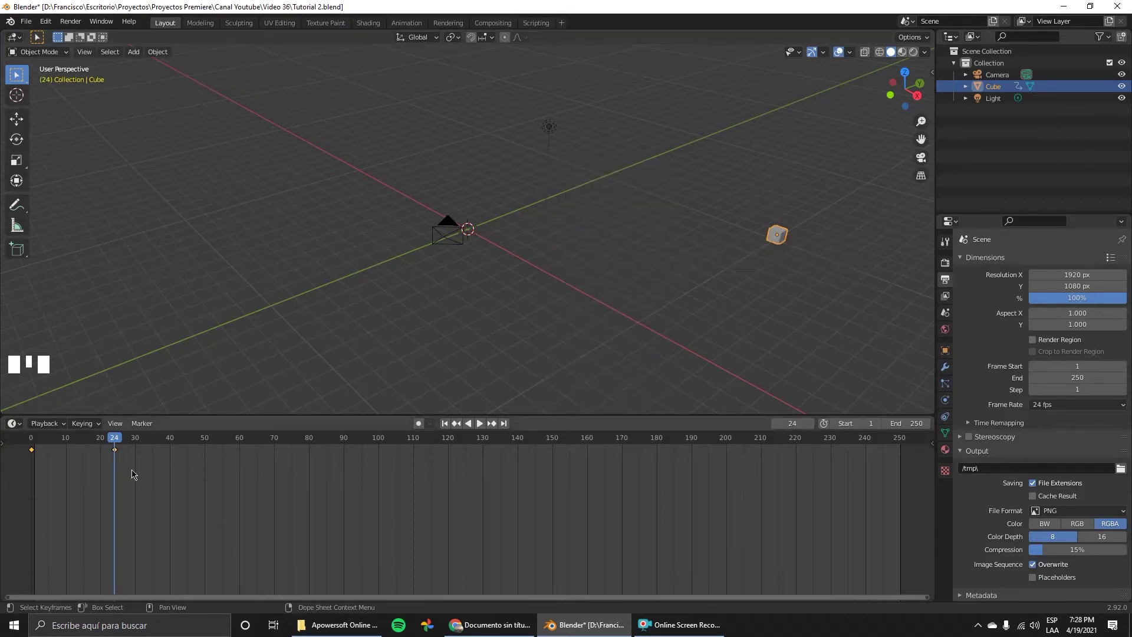
- Play back the combined location and scale animation from frame 0
{"action": "left_click_drag", "start_coordinate": [115, 441], "coordinate": [31, 441]}
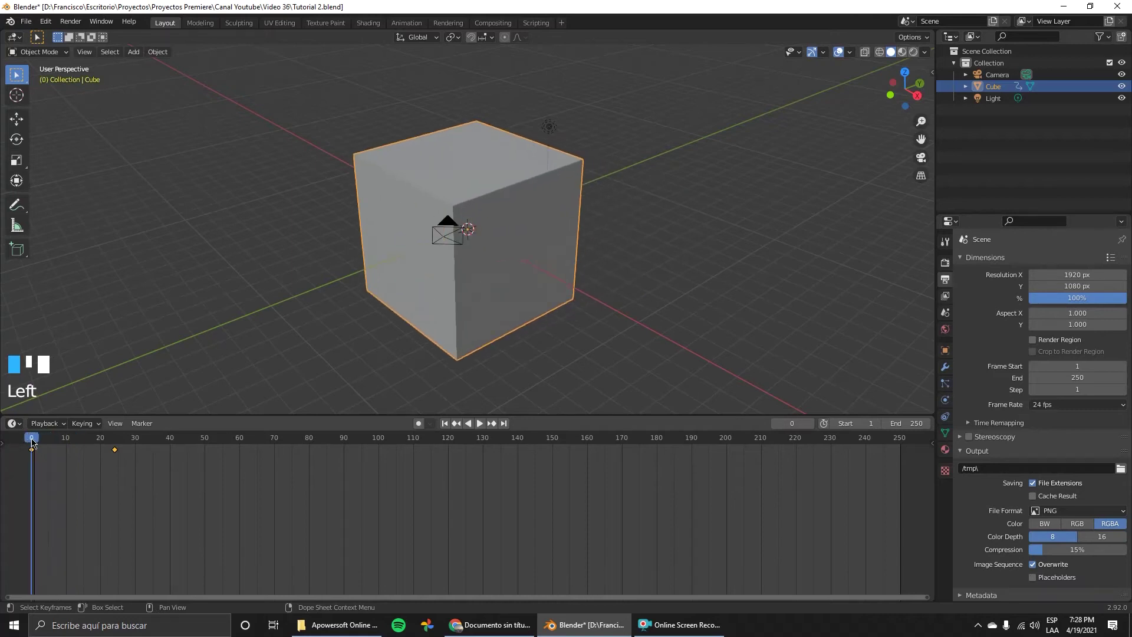
{"action": "left_click", "coordinate": [479, 422]}
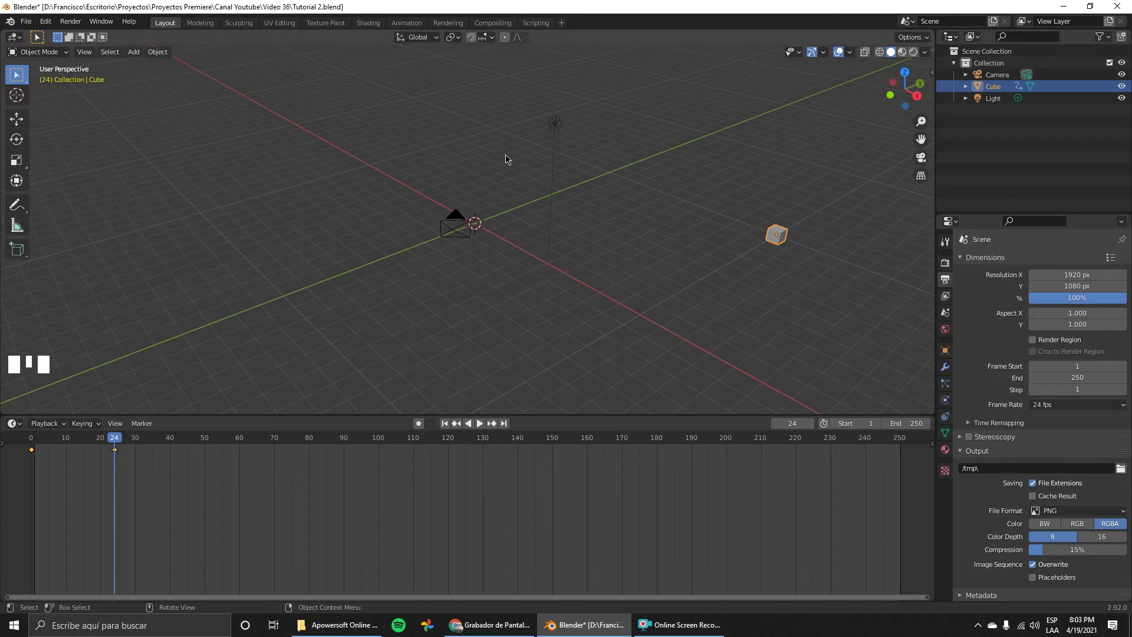
- Show the cube's object properties and keyframe only its X rotation at frame 24
{"action": "key", "text": "i"}
{"action": "left_click", "coordinate": [945, 352]}
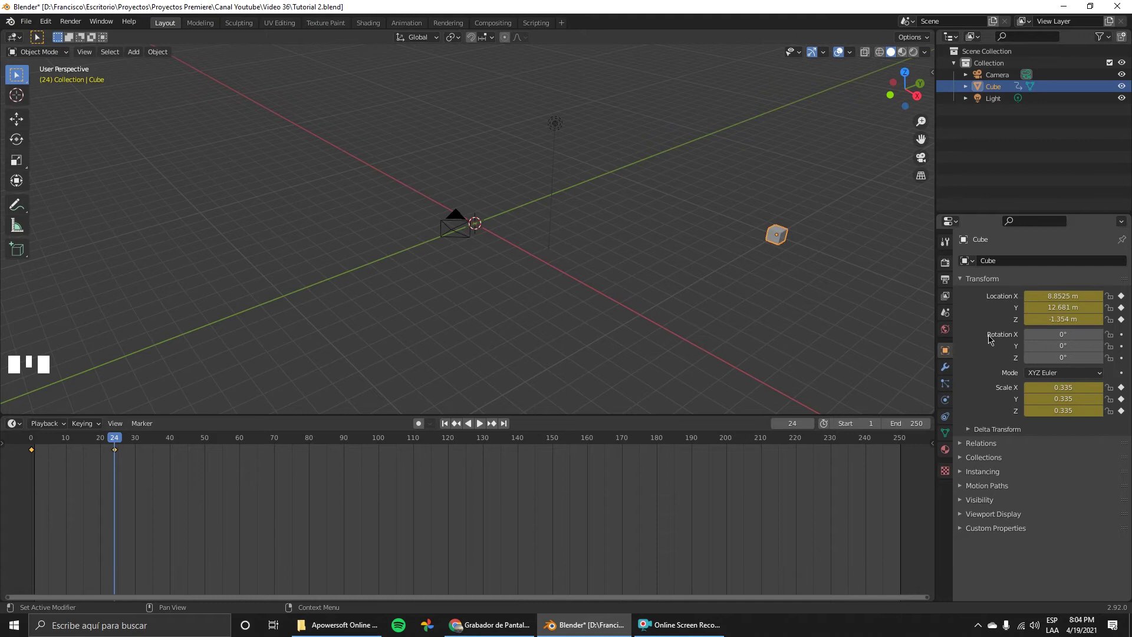
{"action": "left_click", "coordinate": [1120, 335]}
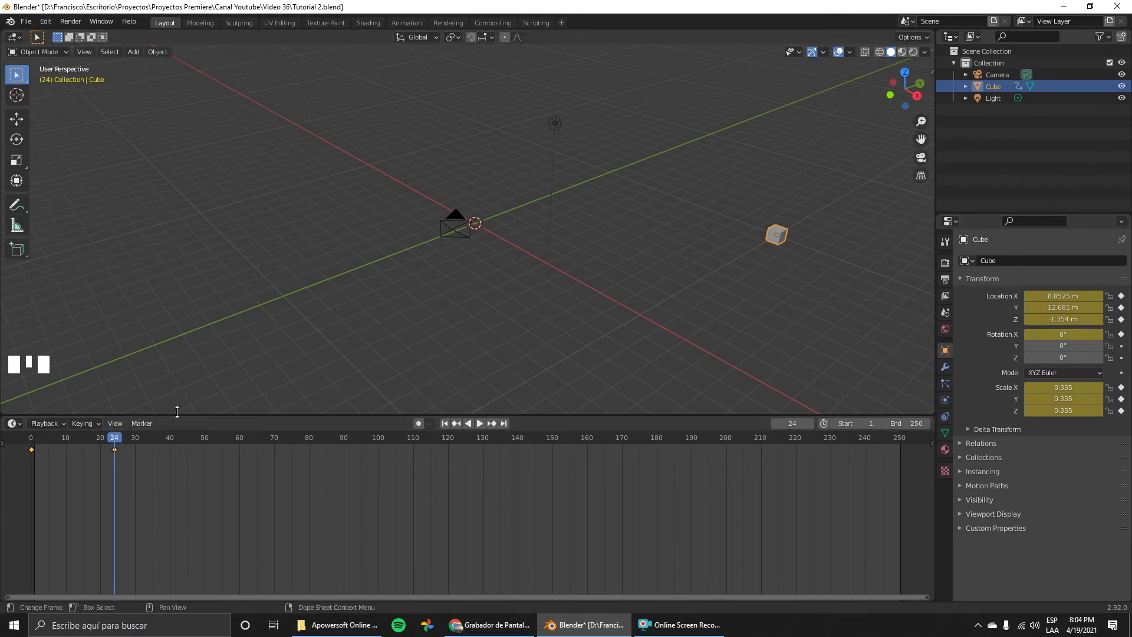
- At frame 0, rotate the cube around the global X axis to about 222°
{"action": "left_click_drag", "start_coordinate": [115, 441], "coordinate": [31, 441]}
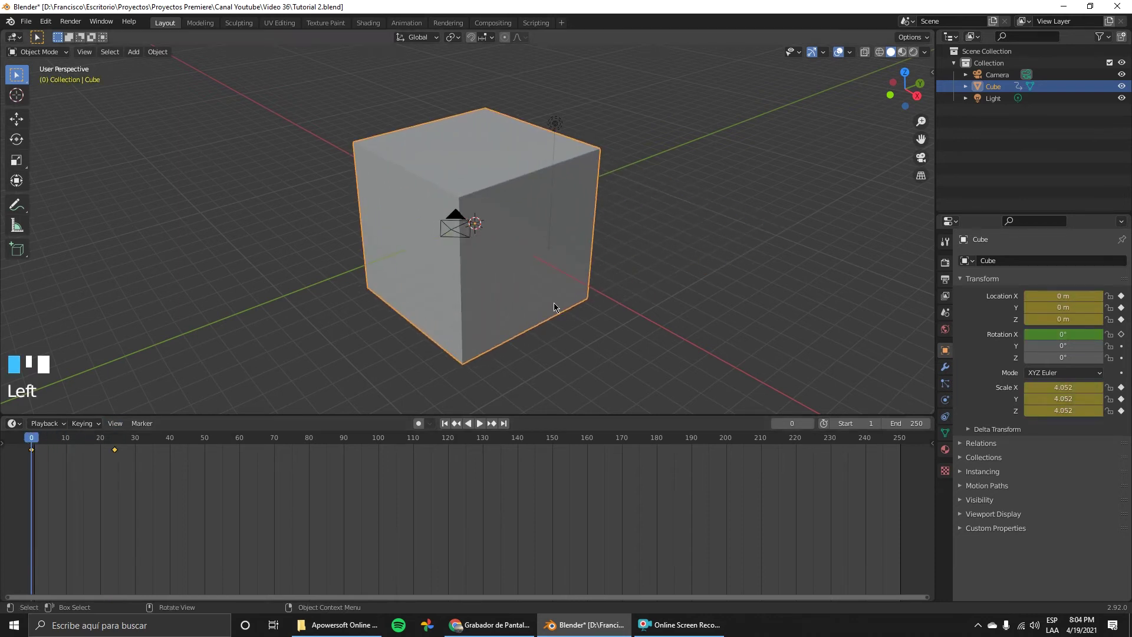
{"action": "key", "text": "x"}
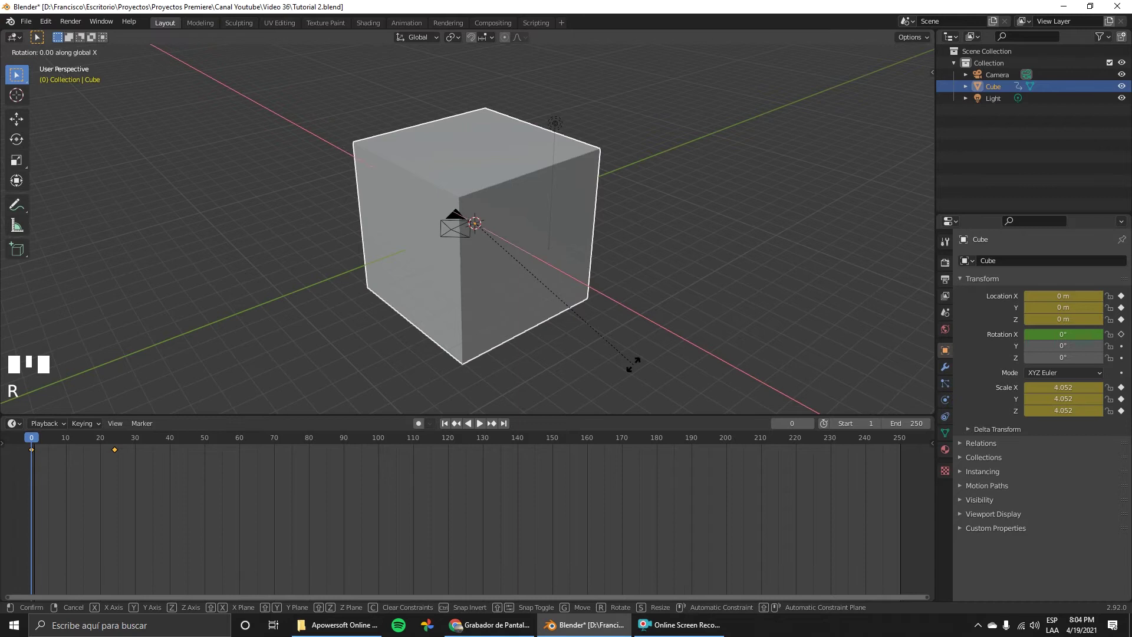
{"action": "left_click", "coordinate": [265, 223]}
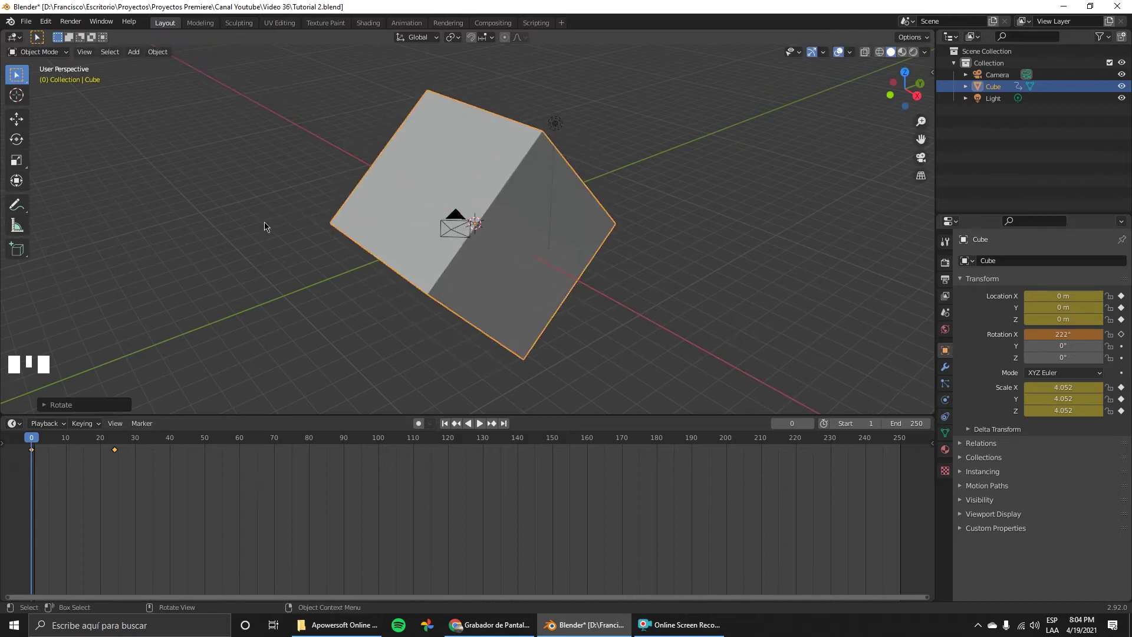
- Keyframe the cube's X rotation at frame 0 and play back the combined location, scale and rotation animation
{"action": "left_click", "coordinate": [1122, 335]}
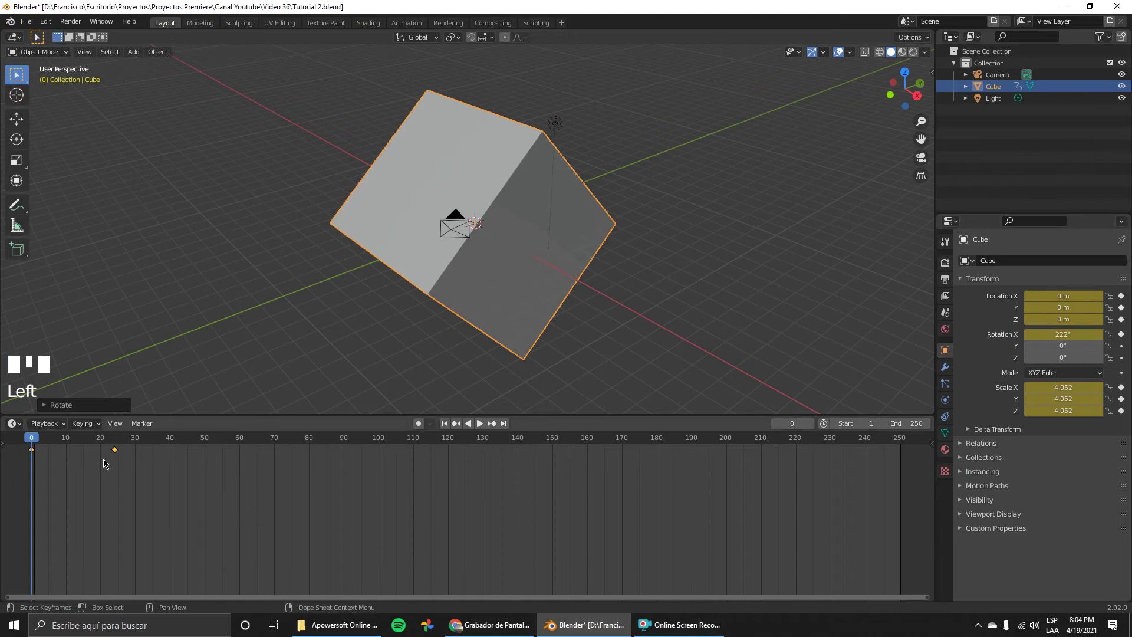
{"action": "mouse_move", "coordinate": [31, 441]}
{"action": "left_mouse_down"}
{"action": "mouse_move", "coordinate": [115, 441]}
{"action": "mouse_move", "coordinate": [27, 443]}
{"action": "left_mouse_up"}
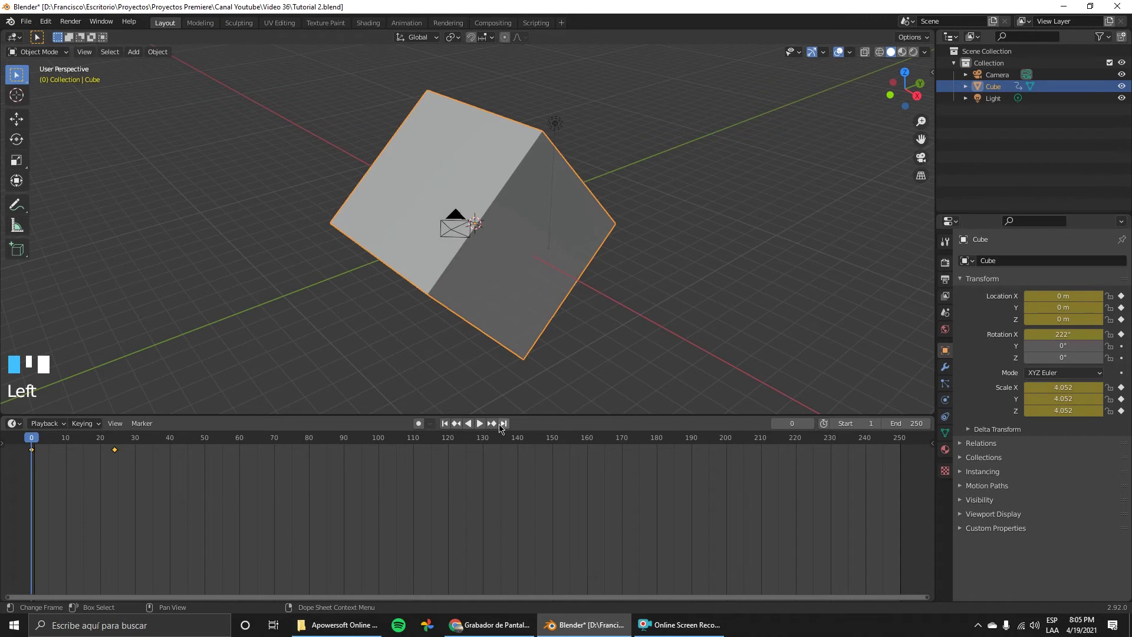
{"action": "left_click", "coordinate": [480, 424]}
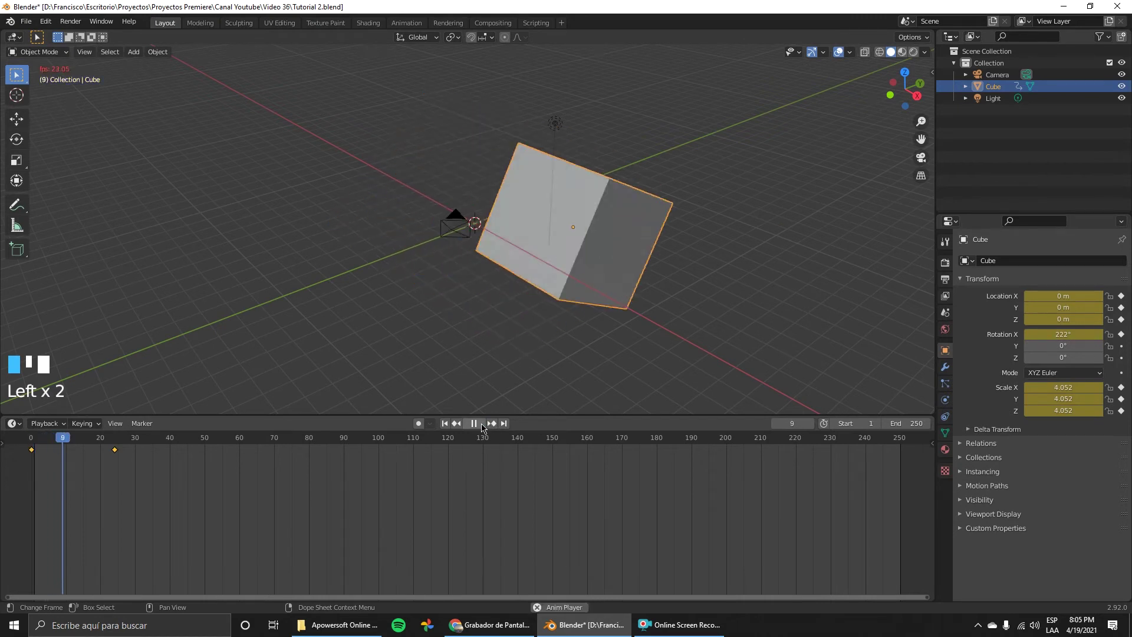
{"action": "key", "text": "shift+Left"}
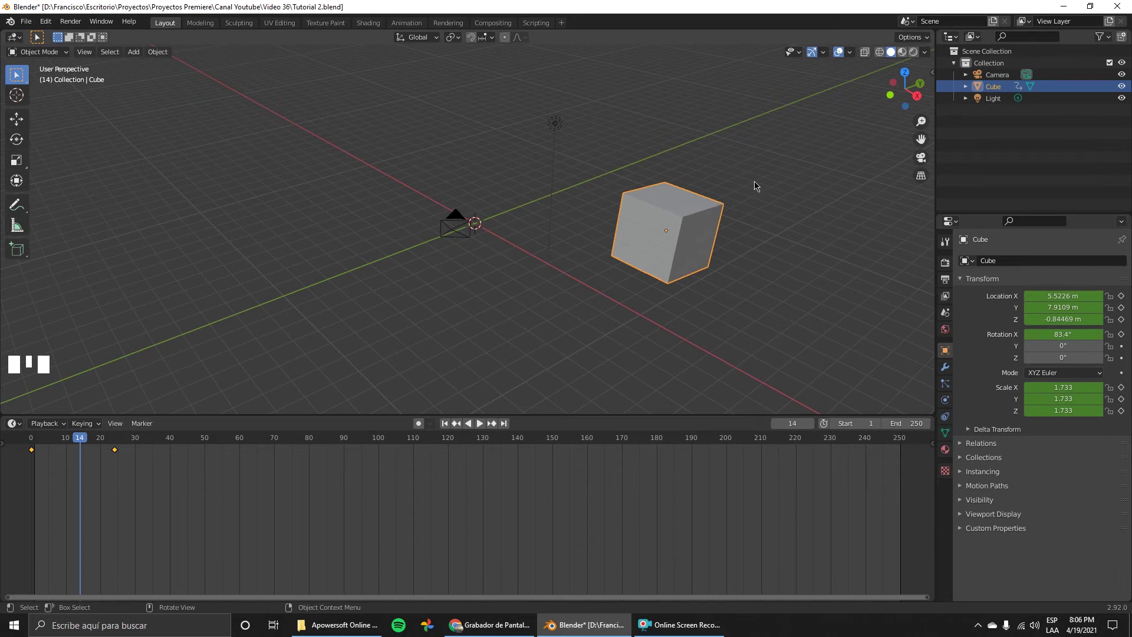
- Move the cube's keyframes from frame 24 to frame 48 to slow the animation, and return to frame 0
{"action": "left_click_drag", "start_coordinate": [79, 437], "coordinate": [116, 442]}
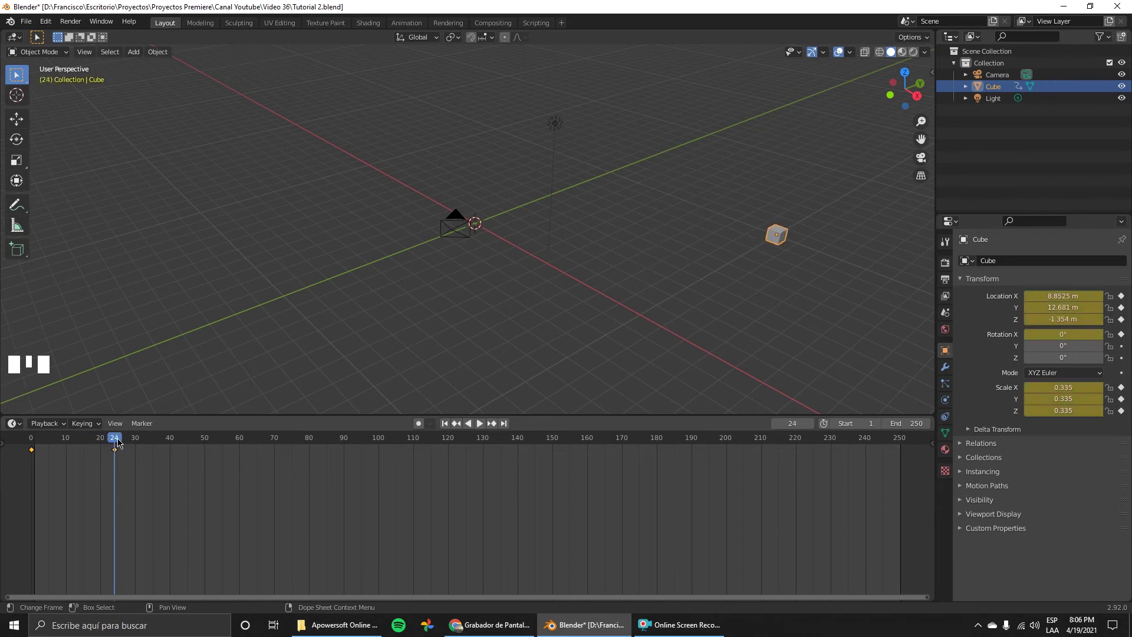
{"action": "left_click_drag", "start_coordinate": [118, 442], "coordinate": [197, 444]}
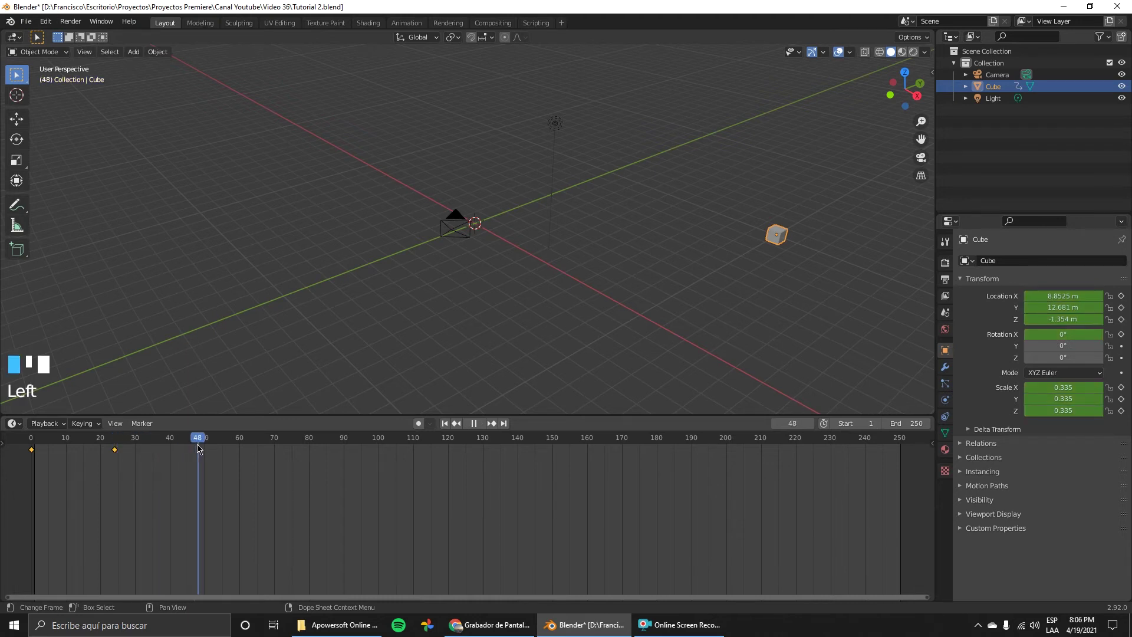
{"action": "left_click", "coordinate": [181, 457]}
{"action": "left_click_drag", "start_coordinate": [115, 453], "coordinate": [30, 445]}
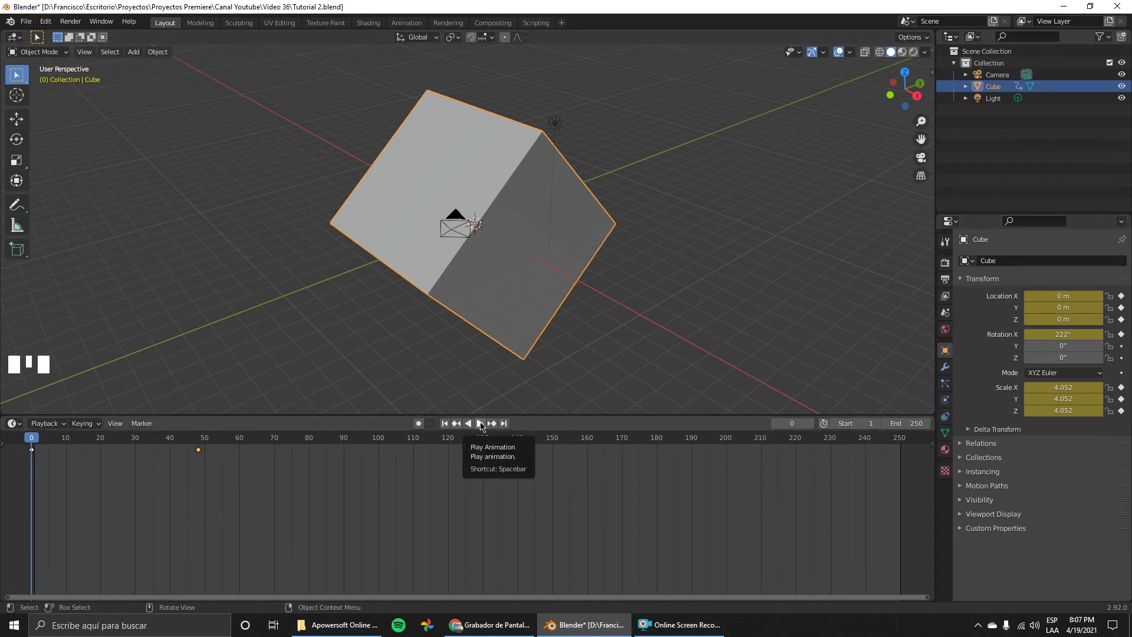
- Play back the lengthened animation from frame 0, stop it and deselect the keyframes
{"action": "left_click", "coordinate": [481, 424]}
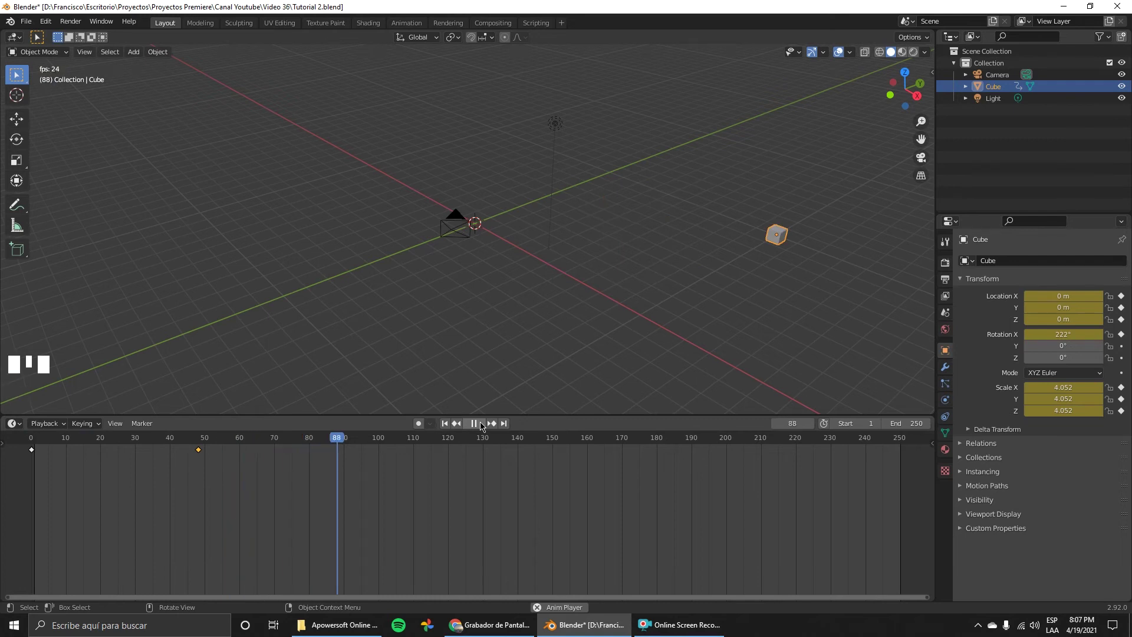
{"action": "left_click", "coordinate": [481, 424]}
{"action": "left_click", "coordinate": [445, 485]}
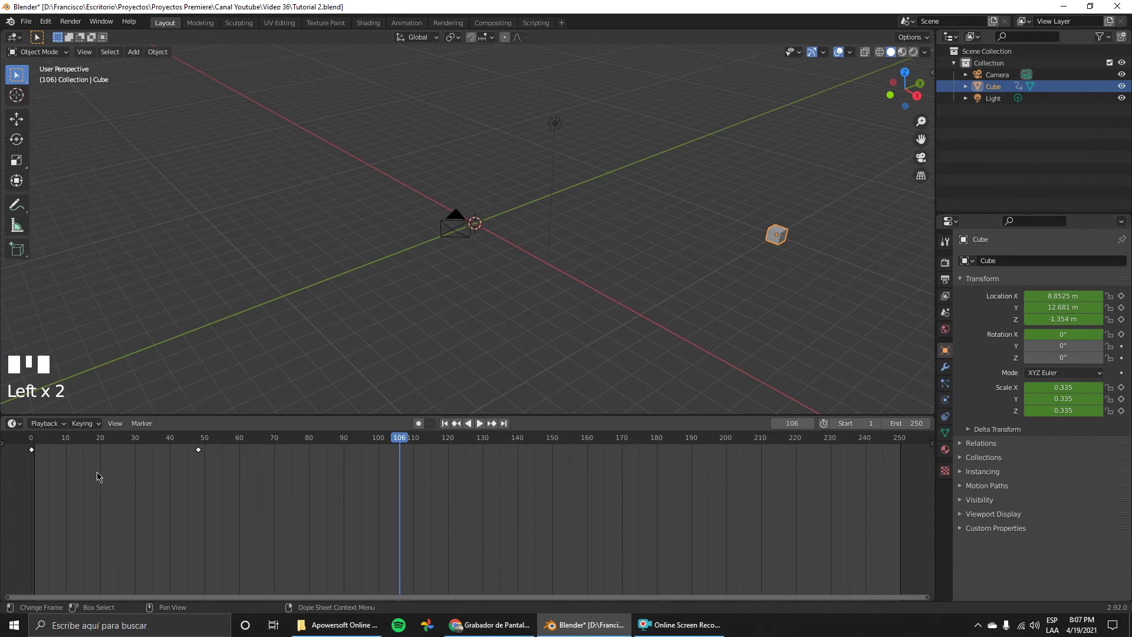
- Duplicate the cube's frame 0 keyframes and place the copy at frame 97
{"action": "left_click", "coordinate": [32, 452]}
{"action": "key", "text": "shift+d"}
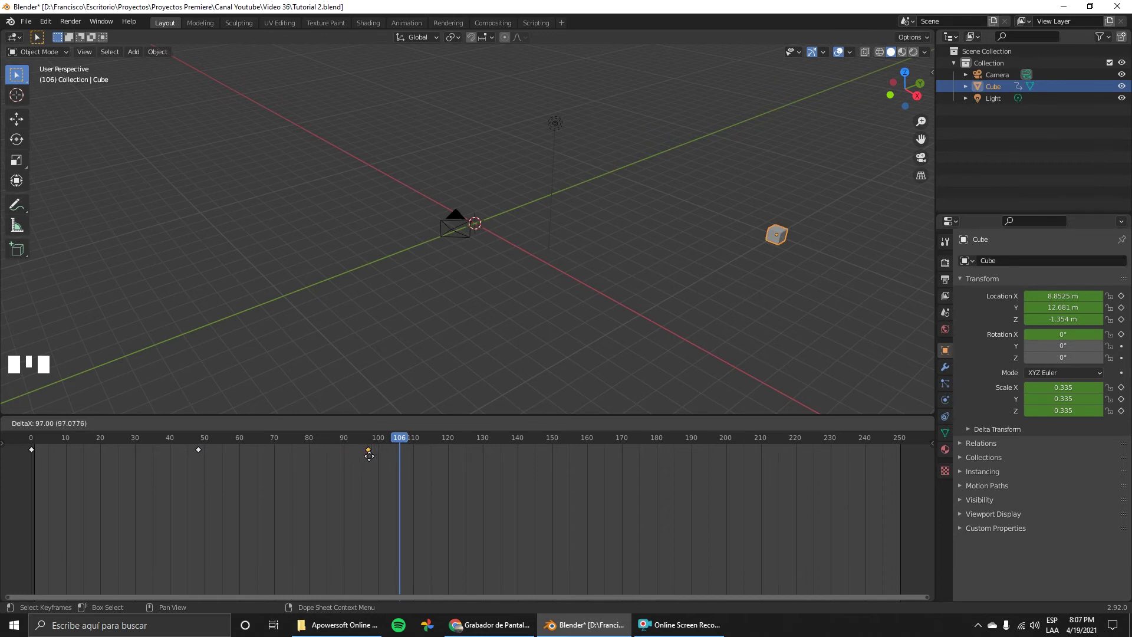
{"action": "left_click", "coordinate": [369, 456]}
- Play the animation from frame 0 past the duplicated keyframes at frame 97 and stop it
{"action": "left_click_drag", "start_coordinate": [366, 440], "coordinate": [31, 439]}
{"action": "left_click", "coordinate": [479, 424]}
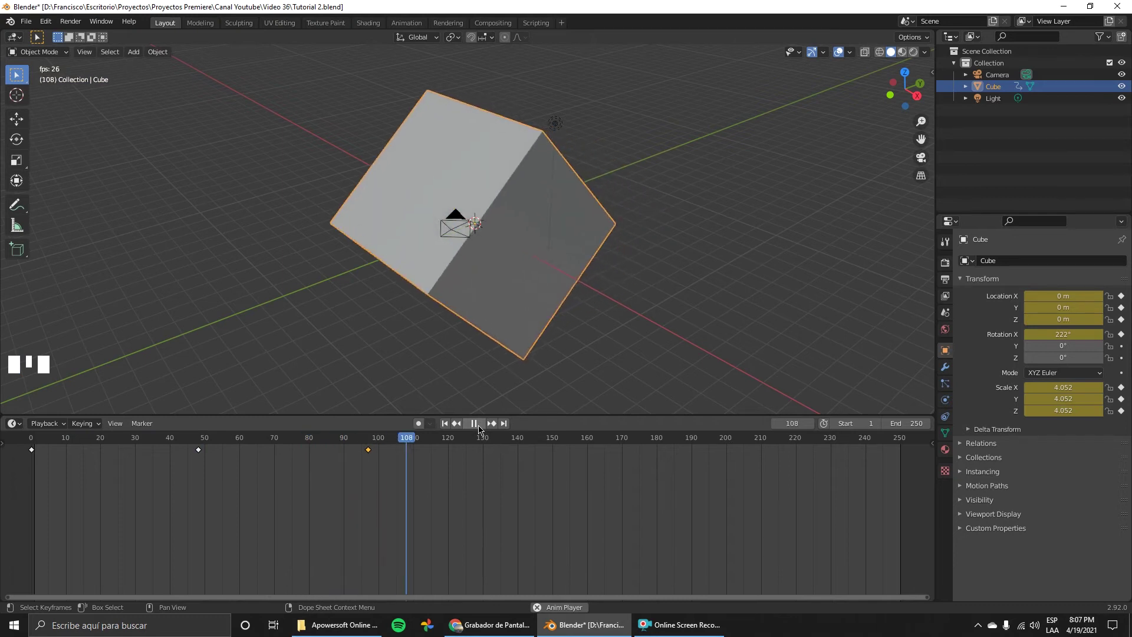
{"action": "left_click", "coordinate": [477, 424]}
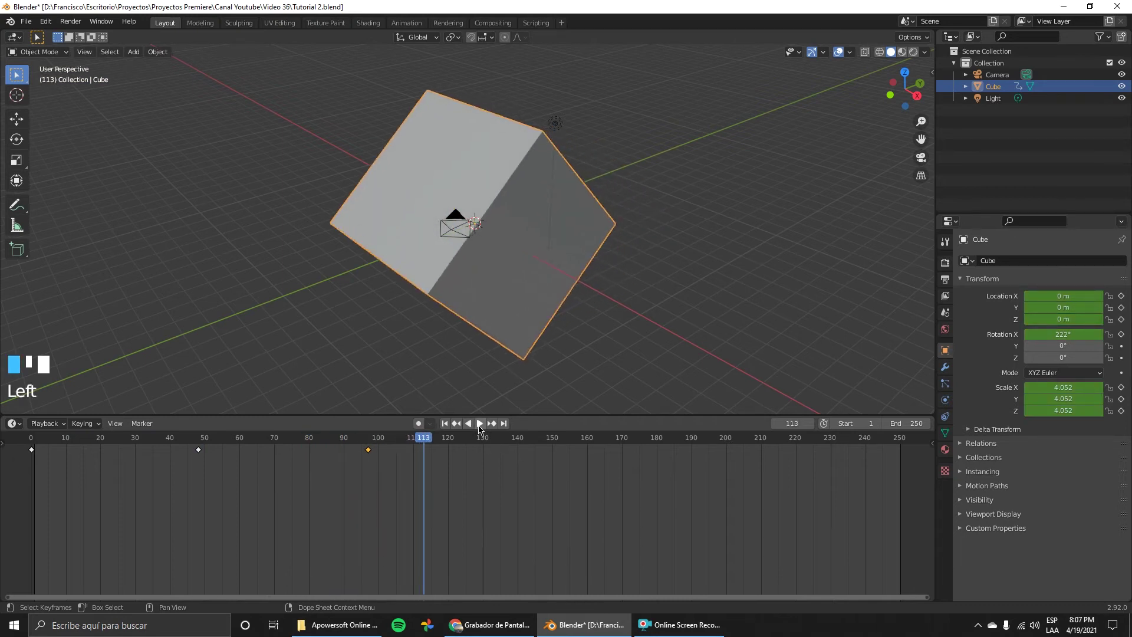
- Scrub the timeline from frame 0 to frame 97 to compare the cube's pose at the original and duplicated keyframes
{"action": "left_click_drag", "start_coordinate": [422, 441], "coordinate": [73, 458]}
{"action": "left_click", "coordinate": [29, 453]}
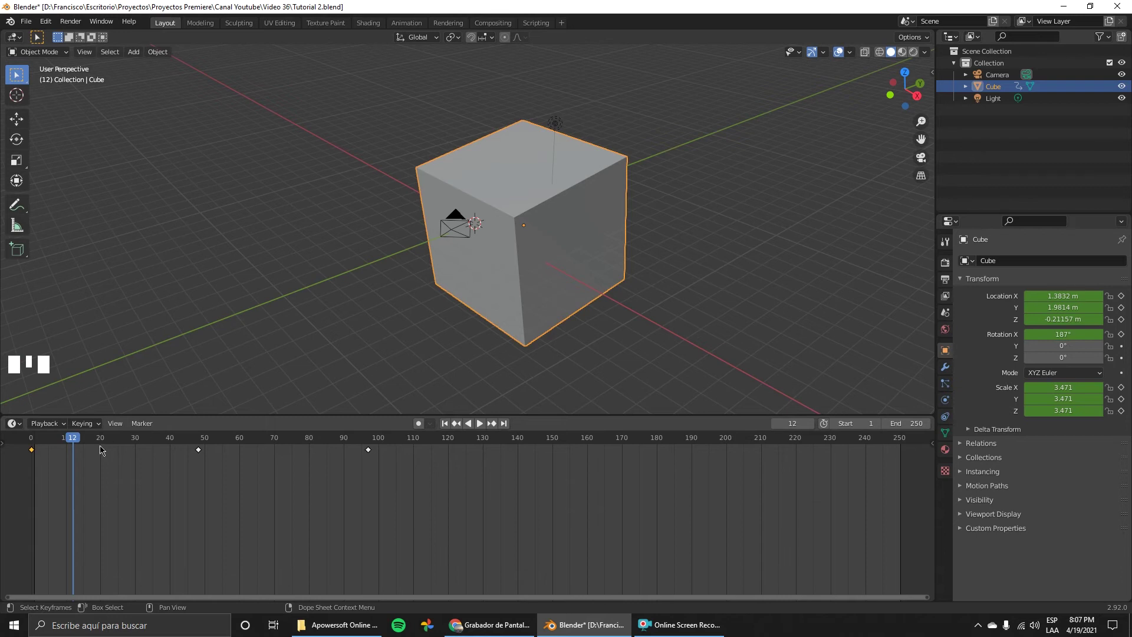
{"action": "left_click", "coordinate": [31, 439]}
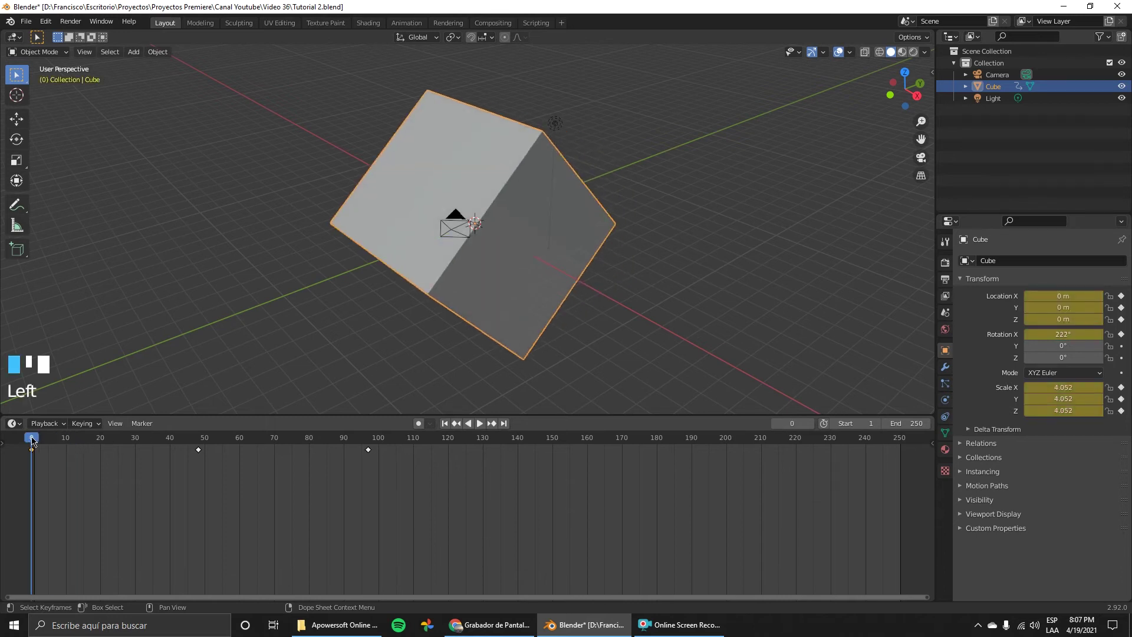
{"action": "left_click_drag", "start_coordinate": [31, 439], "coordinate": [370, 454]}
{"action": "left_click", "coordinate": [368, 448]}
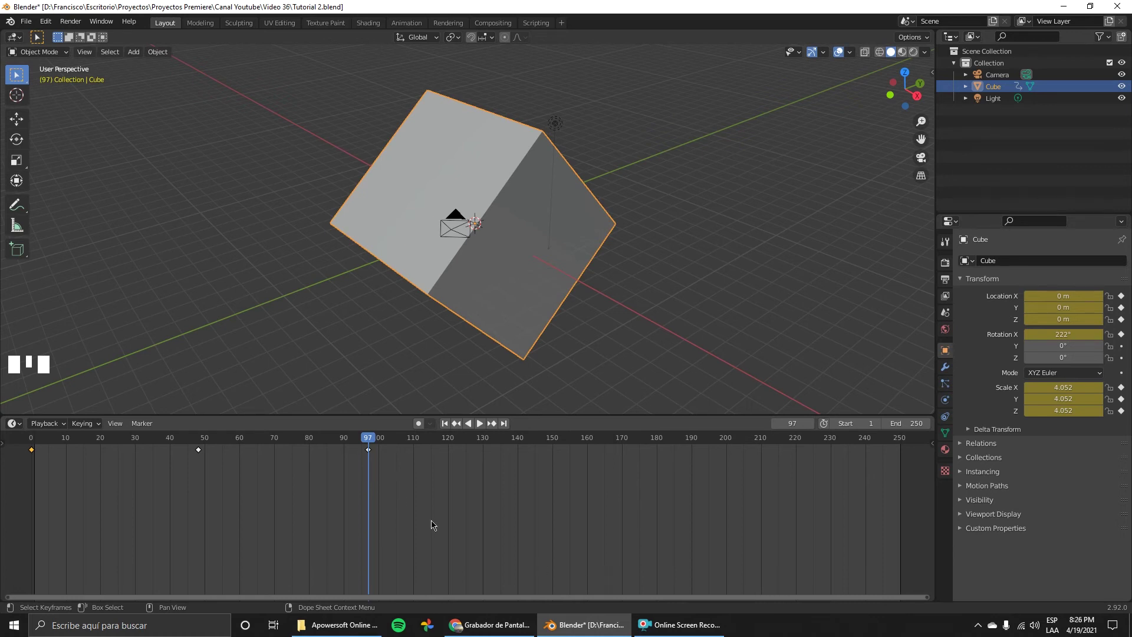
- Replace the timeline with the Graph Editor and select the X Scale curve under the cube's Object Transforms
{"action": "left_click", "coordinate": [12, 424]}
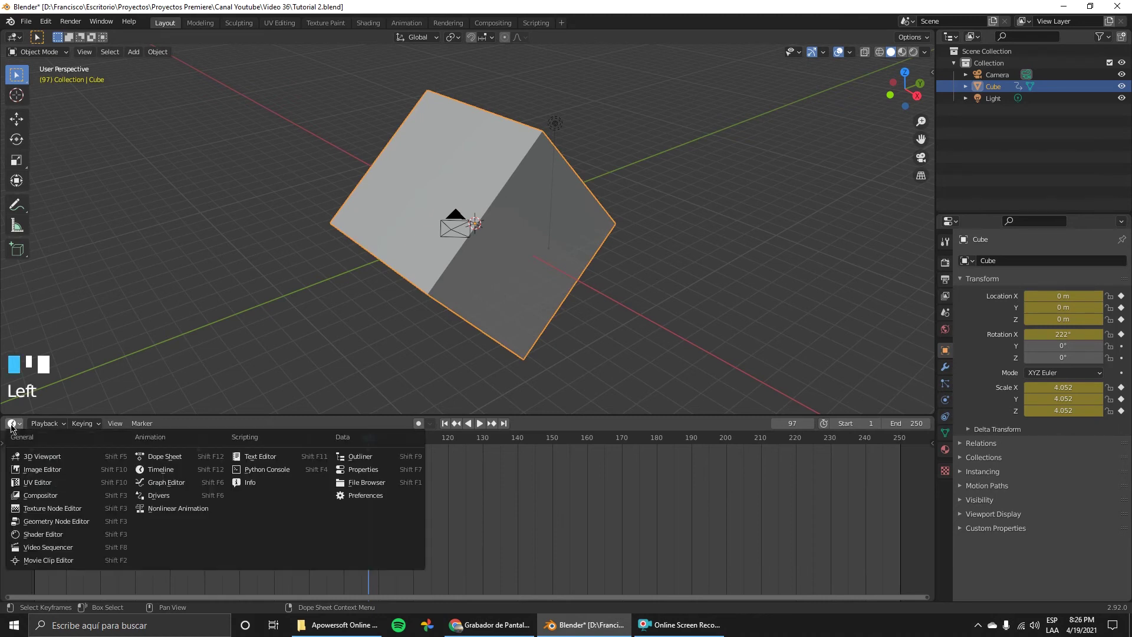
{"action": "left_click", "coordinate": [165, 483]}
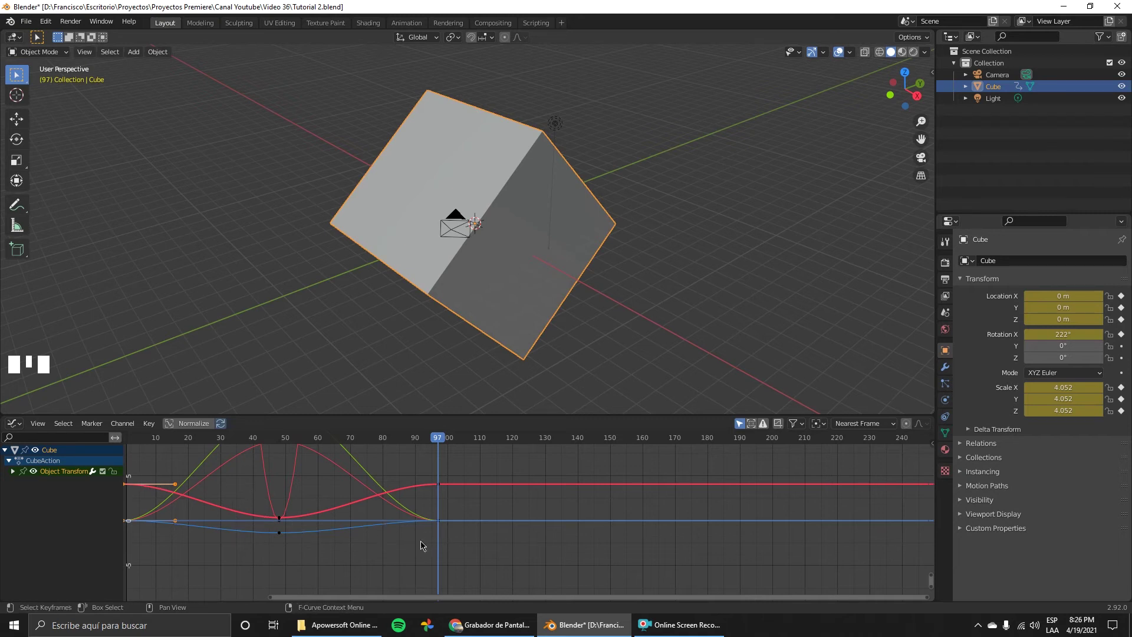
{"action": "left_click", "coordinate": [14, 471]}
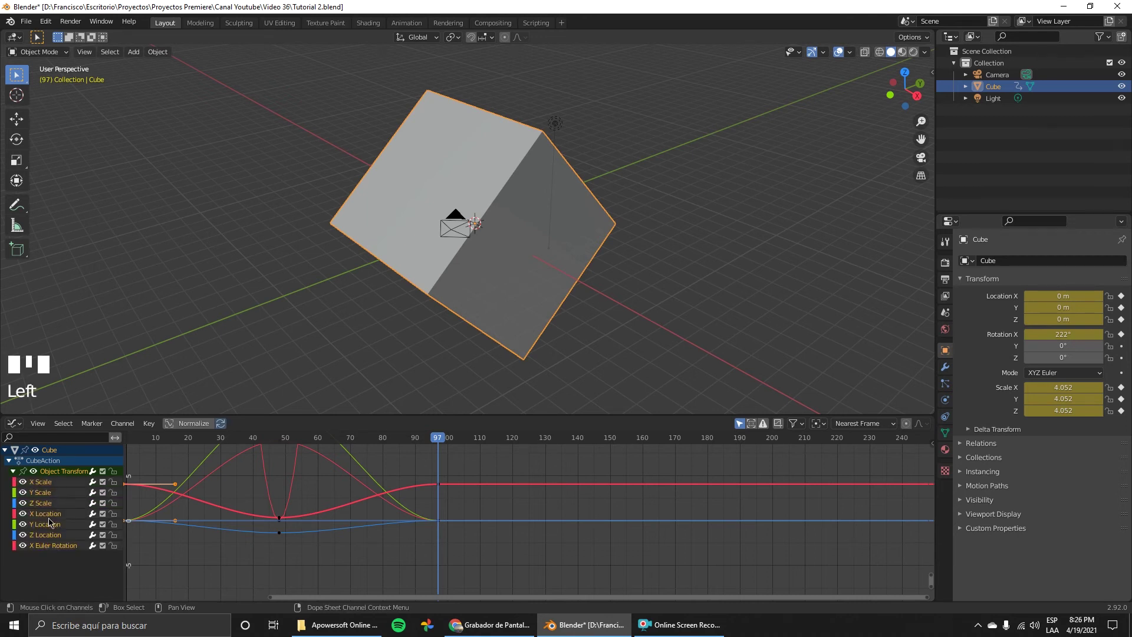
{"action": "scroll", "coordinate": [295, 537], "scroll_direction": "down", "scroll_amount": 7}
{"action": "scroll", "coordinate": [321, 515], "scroll_direction": "up", "scroll_amount": 4}
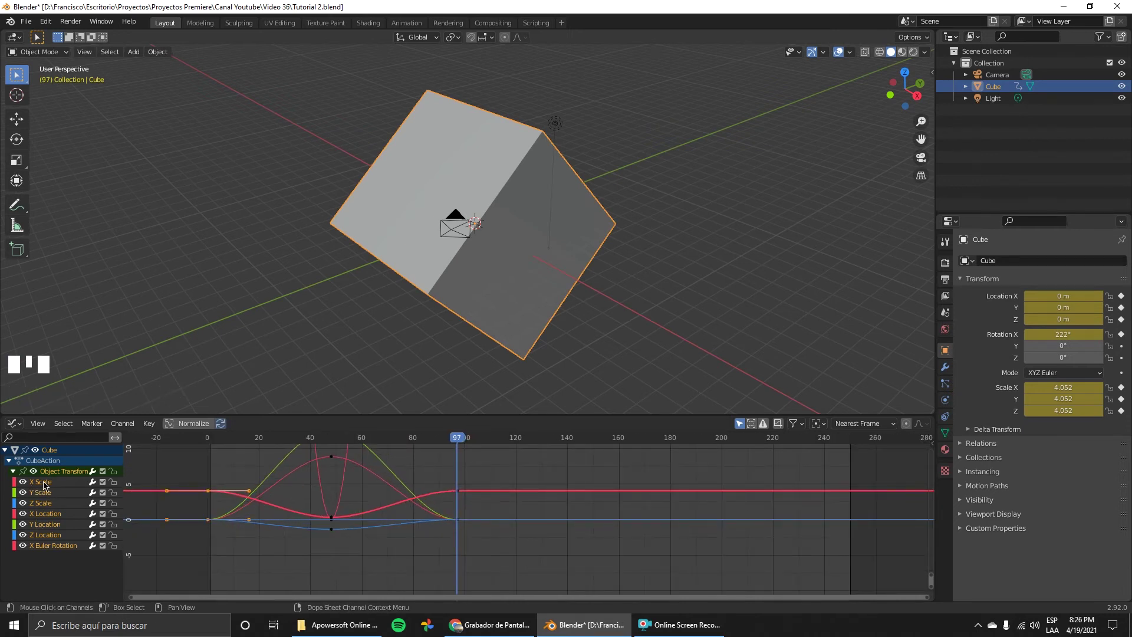
{"action": "left_click", "coordinate": [43, 485]}
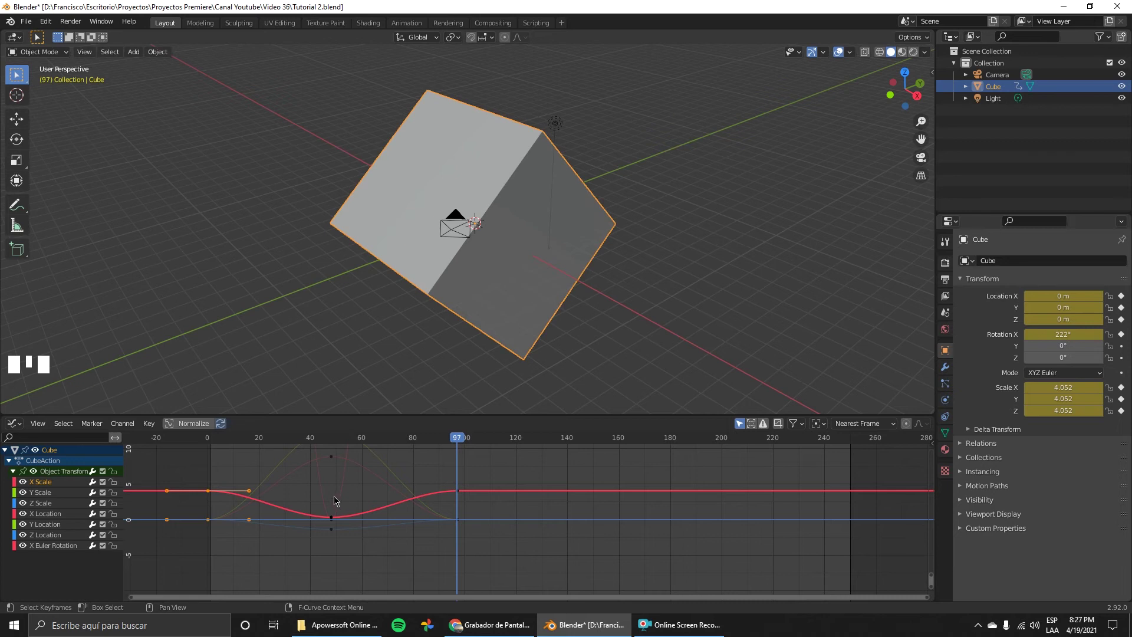
- Scrub through frames 0, 48 and 97 to examine how the X Scale curve relates to the cube's size
{"action": "left_click_drag", "start_coordinate": [271, 440], "coordinate": [208, 443]}
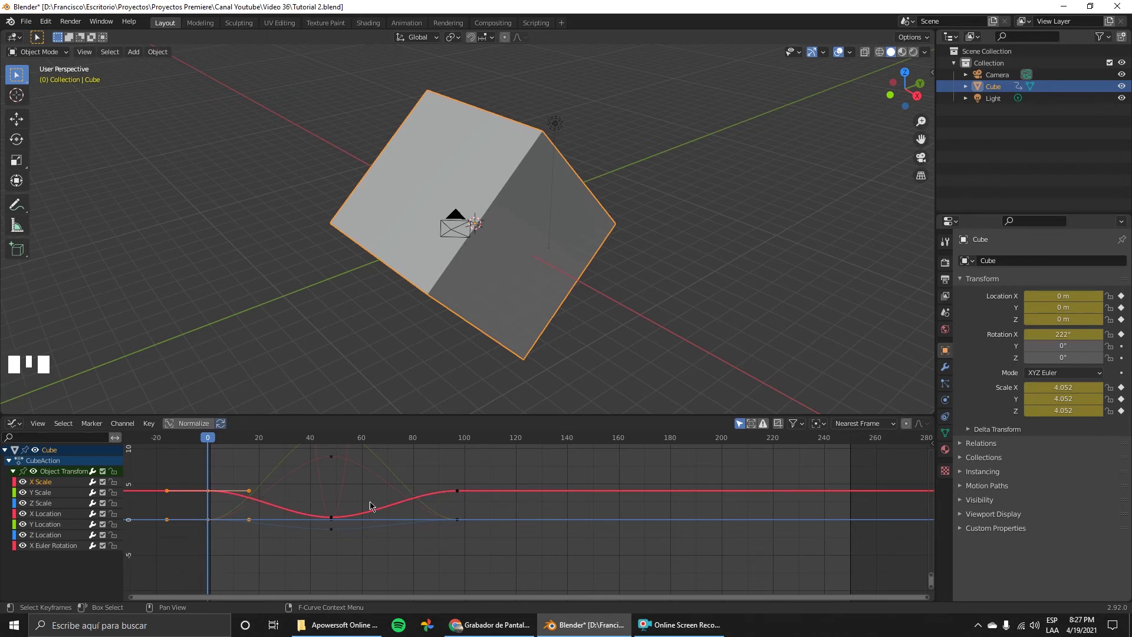
{"action": "left_click_drag", "start_coordinate": [208, 440], "coordinate": [258, 440]}
{"action": "left_click_drag", "start_coordinate": [286, 442], "coordinate": [331, 449]}
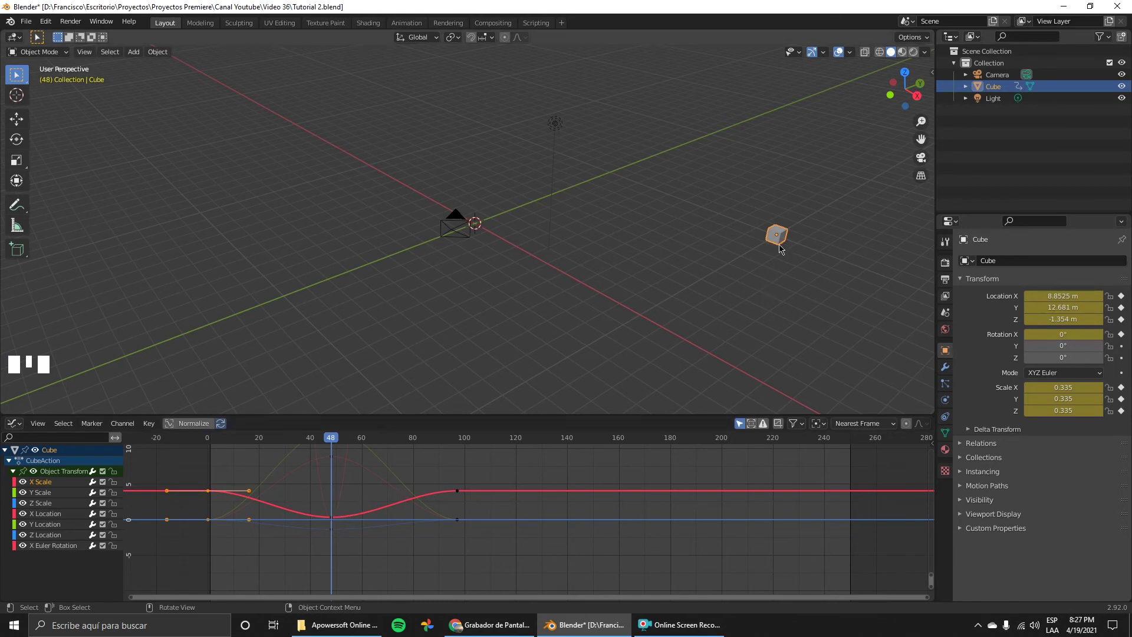
{"action": "left_click_drag", "start_coordinate": [334, 440], "coordinate": [458, 454]}
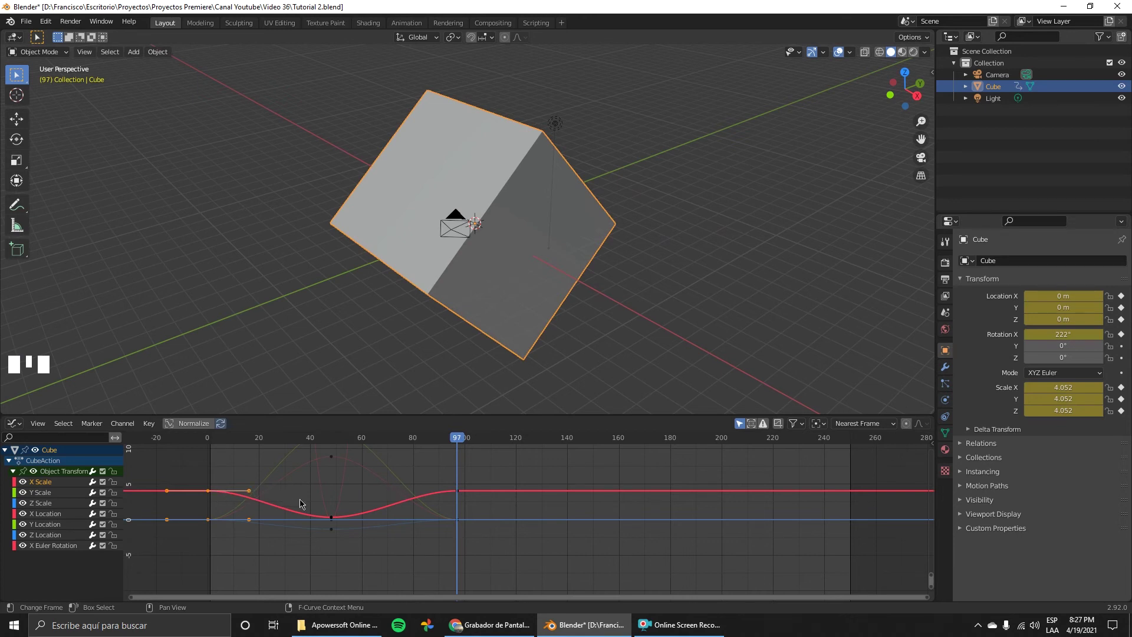
- Try reshaping the X Scale curve by rotating the handles of its frame 0 keyframe to a steep rise
{"action": "left_click", "coordinate": [332, 518]}
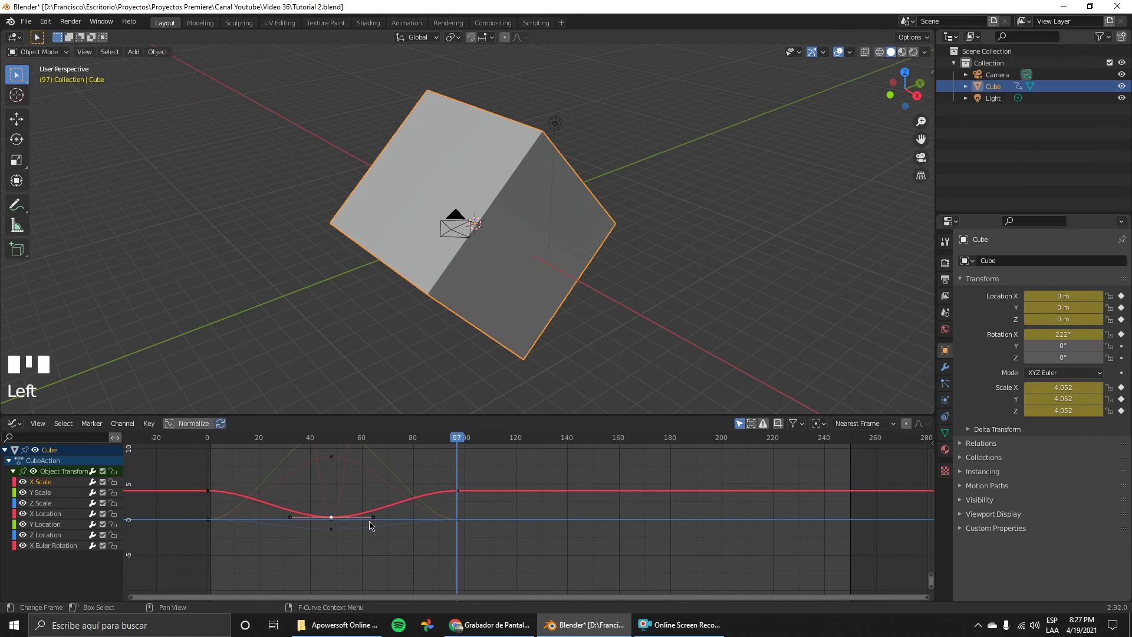
{"action": "left_click", "coordinate": [209, 491]}
{"action": "left_click", "coordinate": [249, 491]}
{"action": "left_click_drag", "start_coordinate": [249, 491], "coordinate": [217, 588]}
- Play back the reshaped X Scale animation repeatedly from frame 0 and undo the handle edit
{"action": "mouse_move", "coordinate": [230, 437]}
{"action": "left_mouse_down"}
{"action": "mouse_move", "coordinate": [194, 442]}
{"action": "mouse_move", "coordinate": [209, 440]}
{"action": "left_mouse_up"}
{"action": "key", "text": "space"}
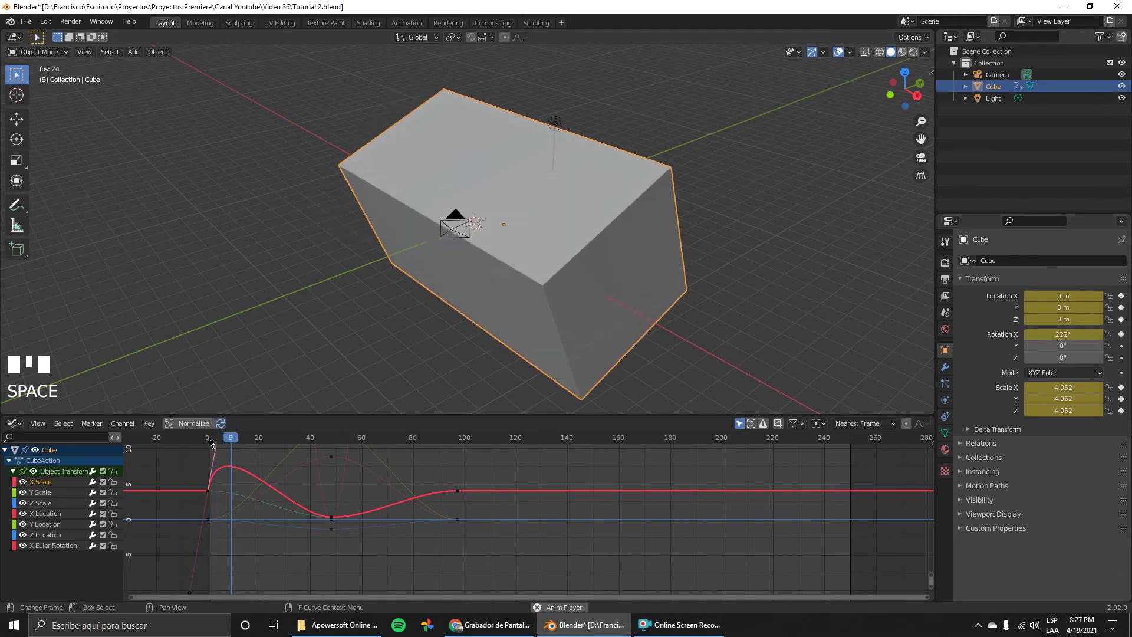
{"action": "left_click", "coordinate": [209, 440]}
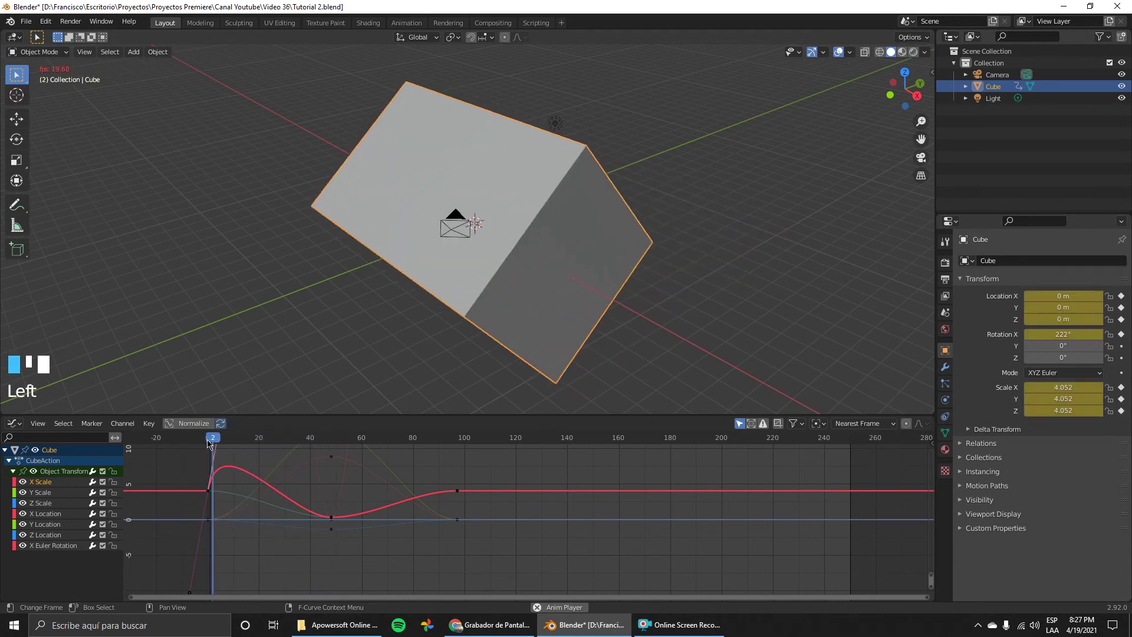
{"action": "left_click", "coordinate": [233, 441]}
{"action": "left_click_drag", "start_coordinate": [233, 441], "coordinate": [210, 441]}
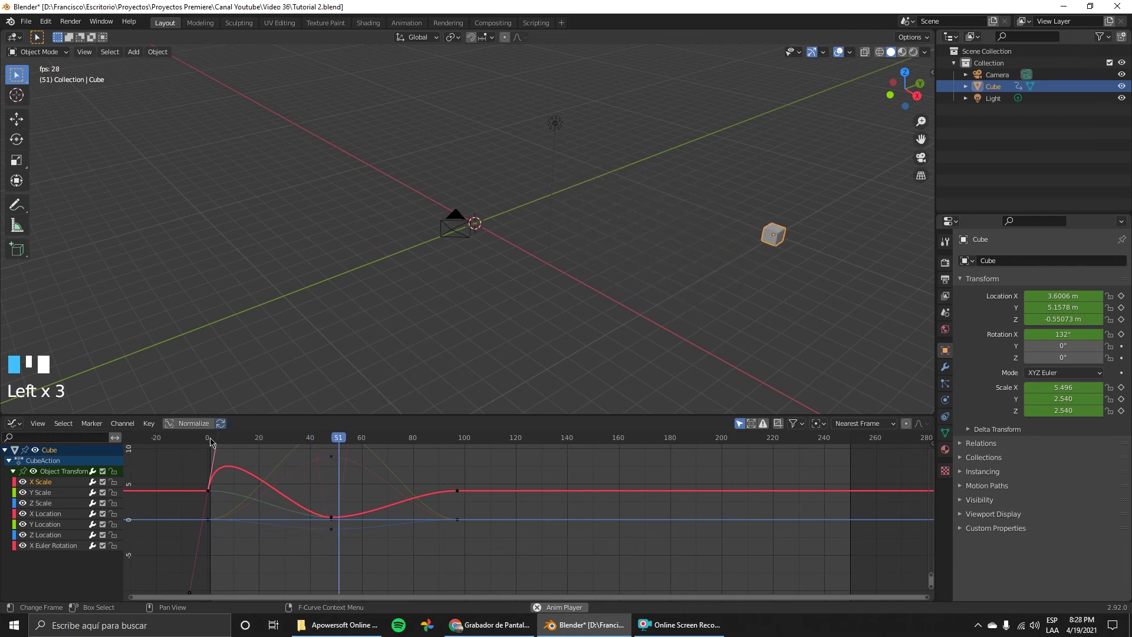
{"action": "left_click", "coordinate": [211, 441]}
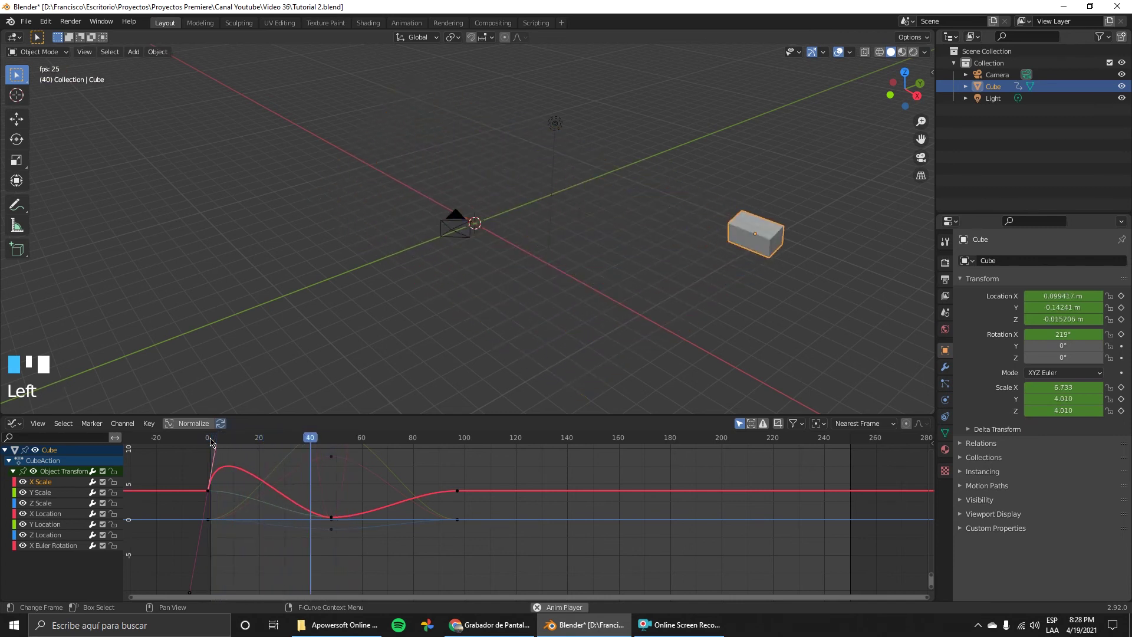
{"action": "key", "text": "ctrl+z"}
{"action": "key", "text": "ctrl+z"}
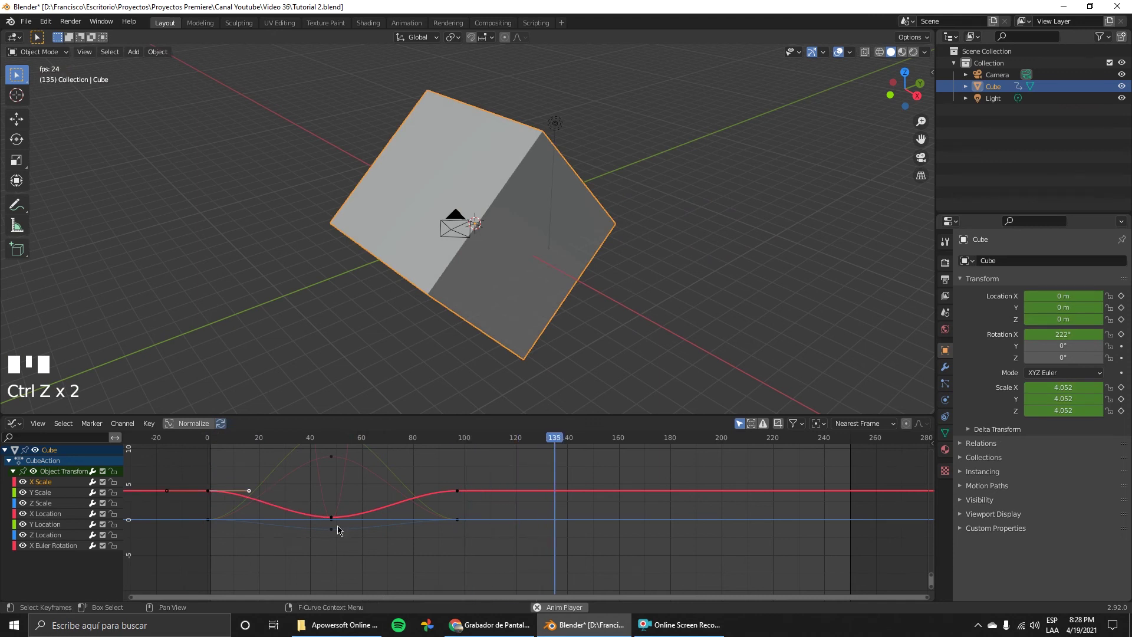
- Set the X Scale keyframes at frames 0, 48 and 97 to Bezier interpolation and scrub through the animation to view the motion
{"action": "left_click", "coordinate": [260, 505]}
{"action": "left_click", "coordinate": [260, 505]}
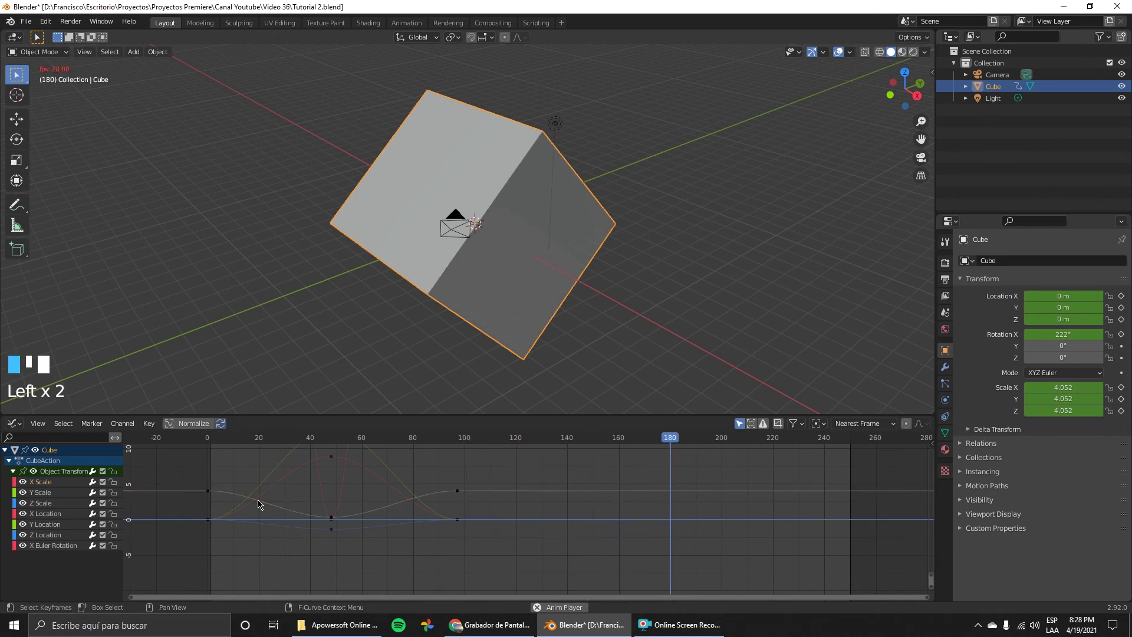
{"action": "left_click", "coordinate": [217, 497]}
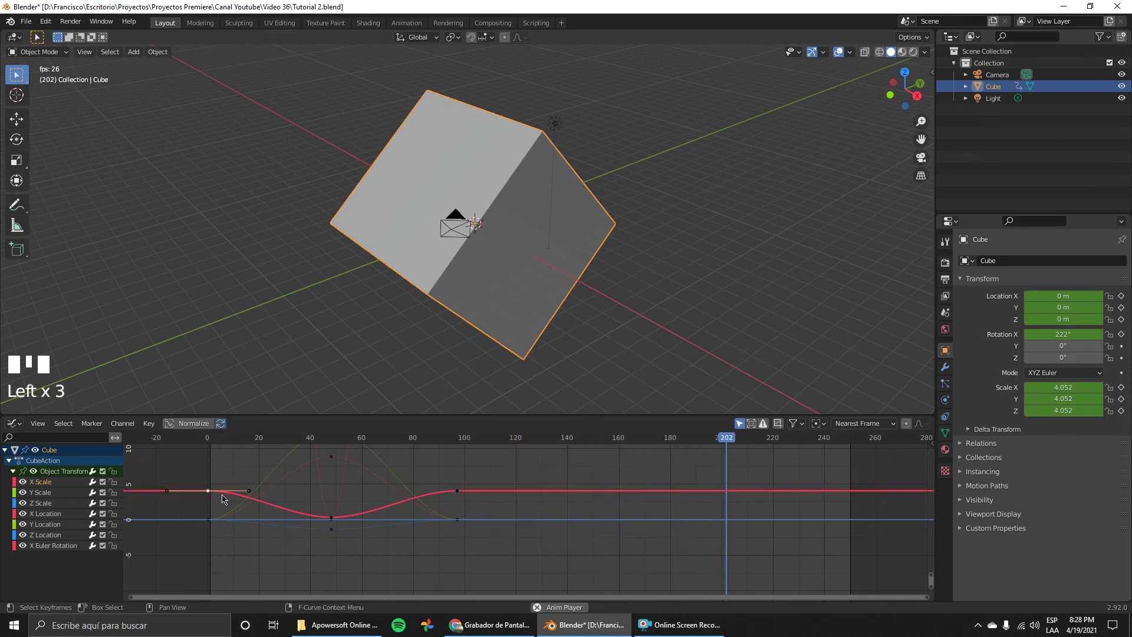
{"action": "left_click", "coordinate": [332, 518], "text": "shift"}
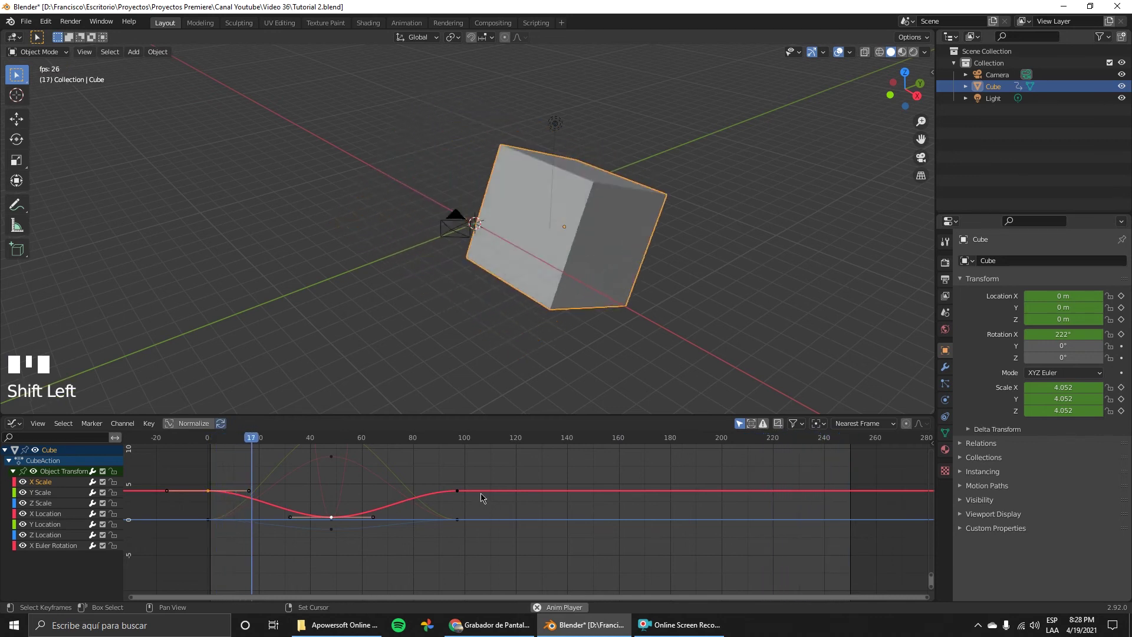
{"action": "left_click", "coordinate": [457, 491], "text": "shift"}
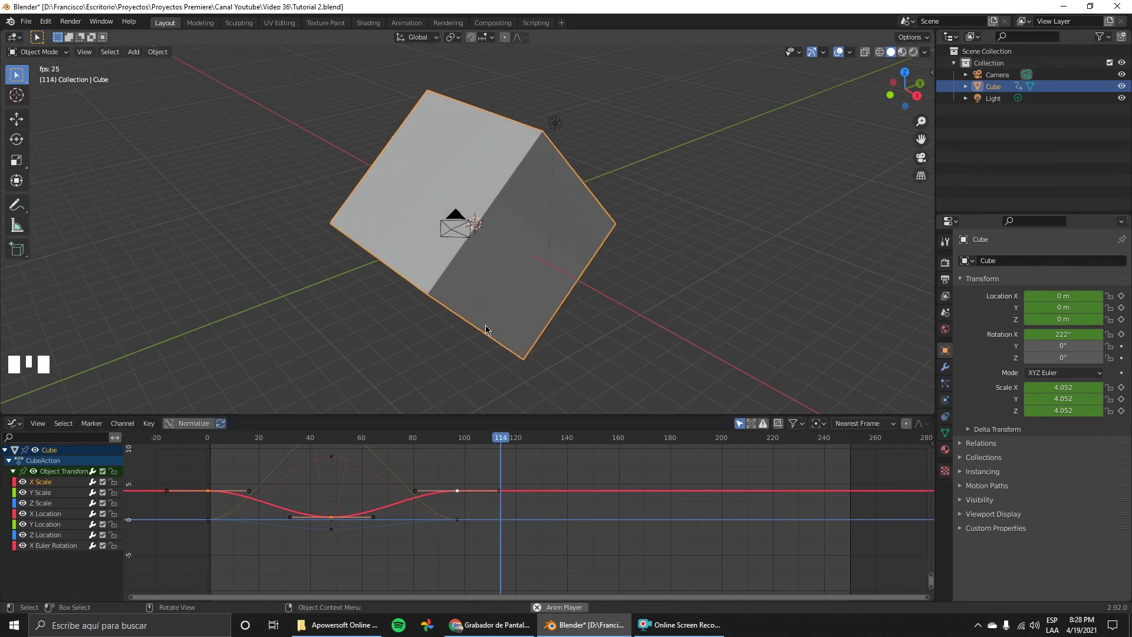
{"action": "key", "text": "space"}
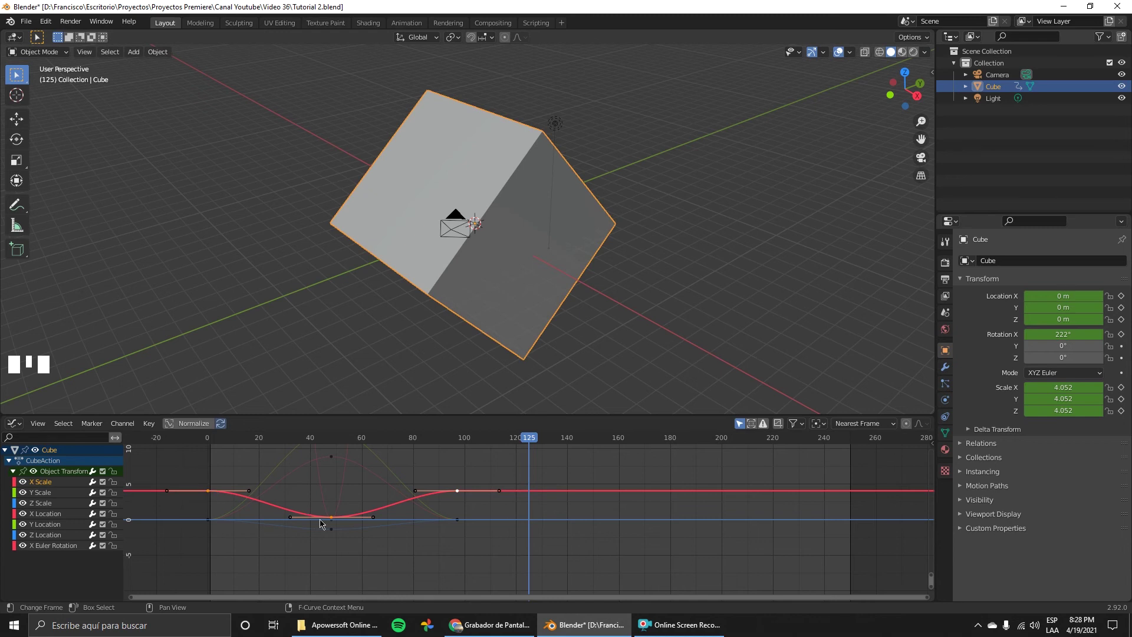
{"action": "right_click", "coordinate": [281, 512]}
{"action": "mouse_move", "coordinate": [279, 519]}
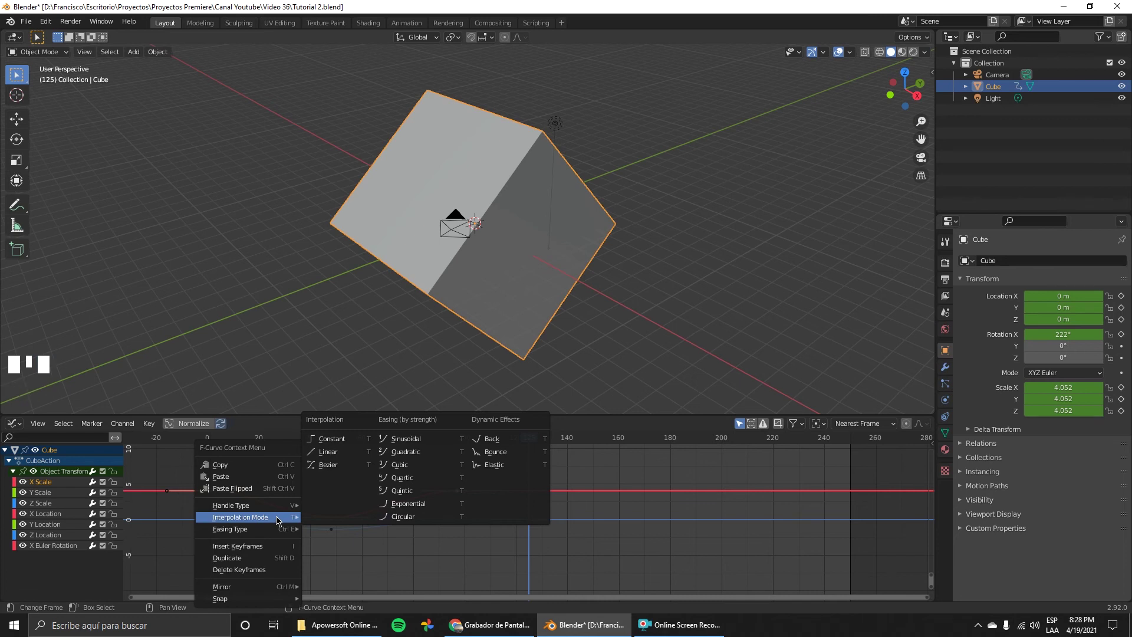
{"action": "left_click", "coordinate": [340, 467]}
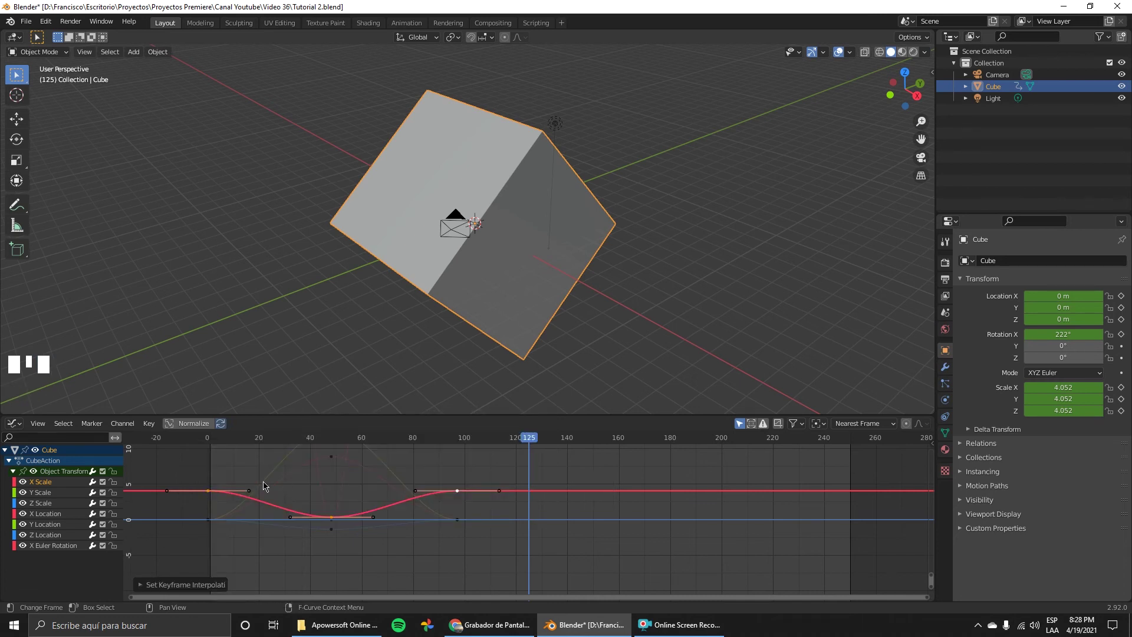
{"action": "left_click", "coordinate": [218, 441]}
{"action": "mouse_move", "coordinate": [218, 443]}
{"action": "left_mouse_down"}
{"action": "mouse_move", "coordinate": [207, 443]}
{"action": "mouse_move", "coordinate": [331, 444]}
{"action": "mouse_move", "coordinate": [210, 454]}
{"action": "left_mouse_up"}
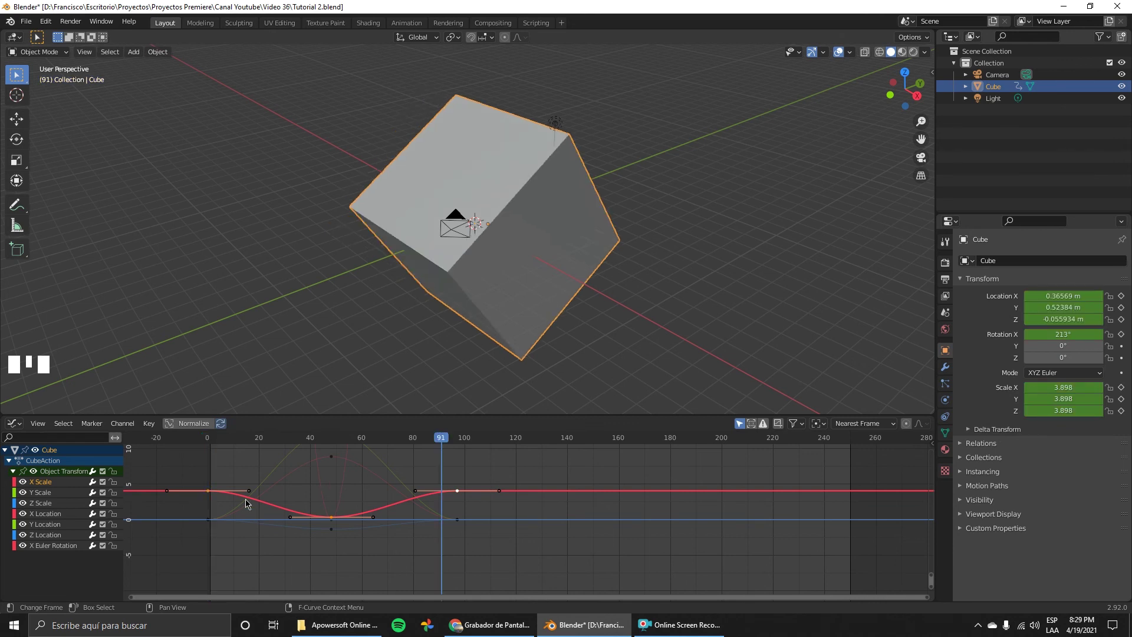
- Try Linear interpolation on all keyframes of the cube's scale, location and rotation curves
{"action": "right_click", "coordinate": [246, 503]}
{"action": "mouse_move", "coordinate": [247, 498]}
{"action": "left_click", "coordinate": [306, 452]}
{"action": "key", "text": "a"}
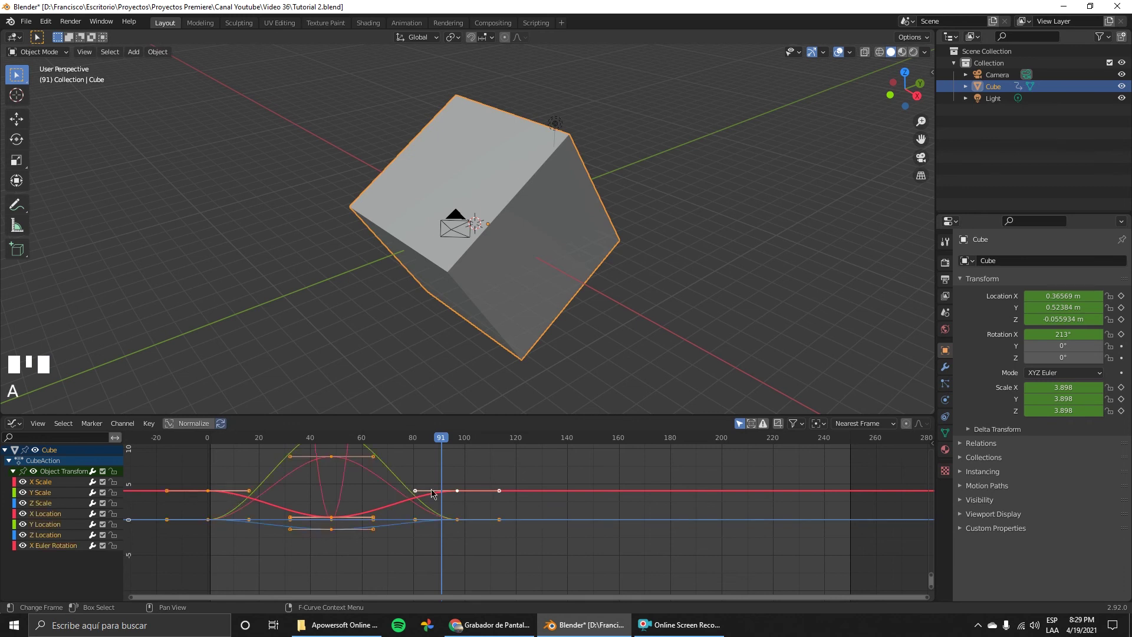
{"action": "right_click", "coordinate": [333, 499]}
{"action": "mouse_move", "coordinate": [334, 498]}
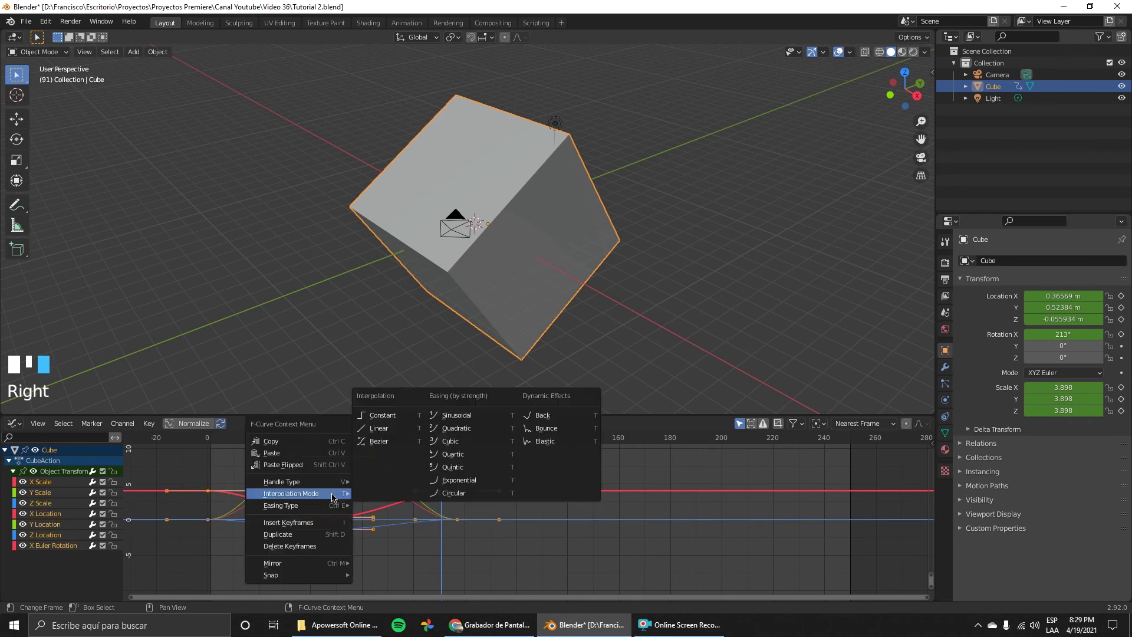
{"action": "left_click", "coordinate": [392, 431]}
- Play back the linear animation repeatedly from frame 0 to examine the cube's motion
{"action": "left_click_drag", "start_coordinate": [307, 439], "coordinate": [209, 441]}
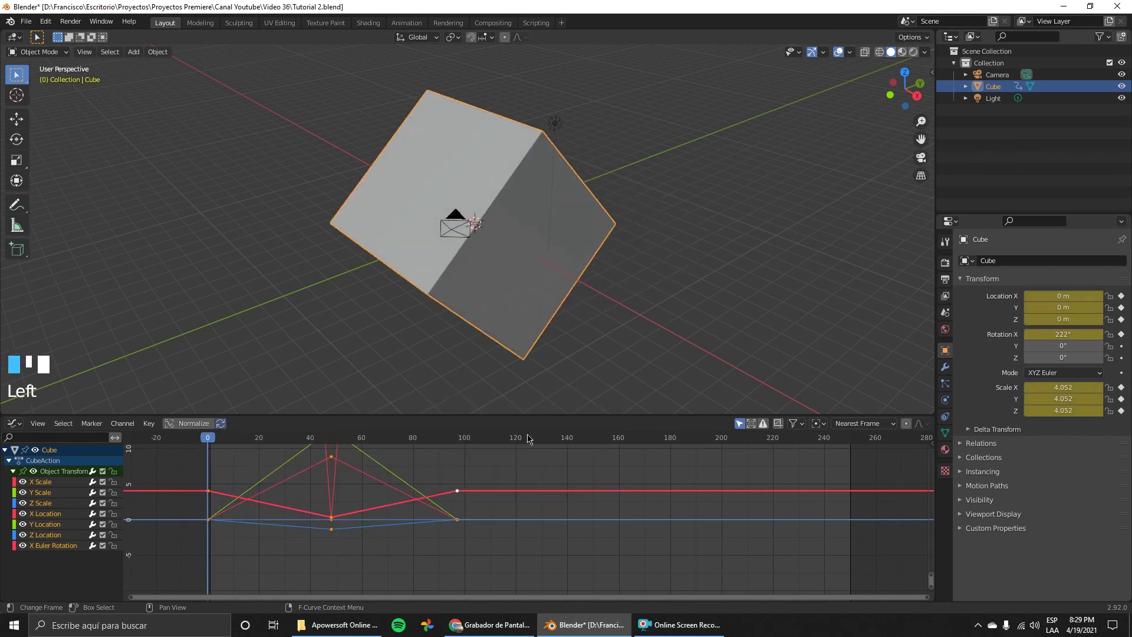
{"action": "key", "text": "space"}
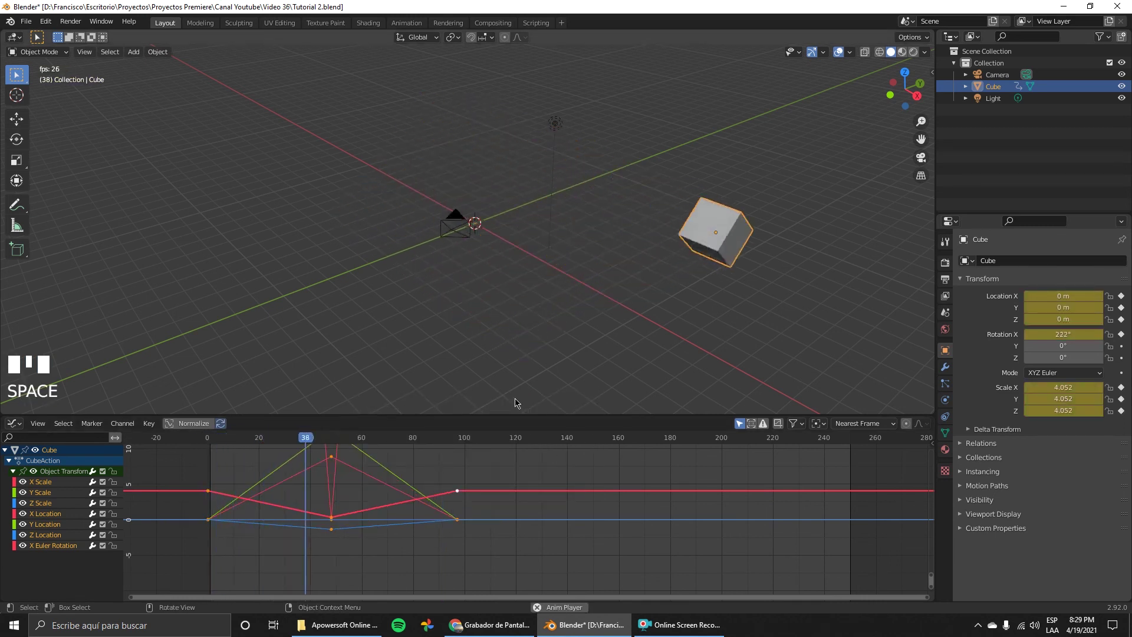
{"action": "left_click_drag", "start_coordinate": [286, 438], "coordinate": [208, 437]}
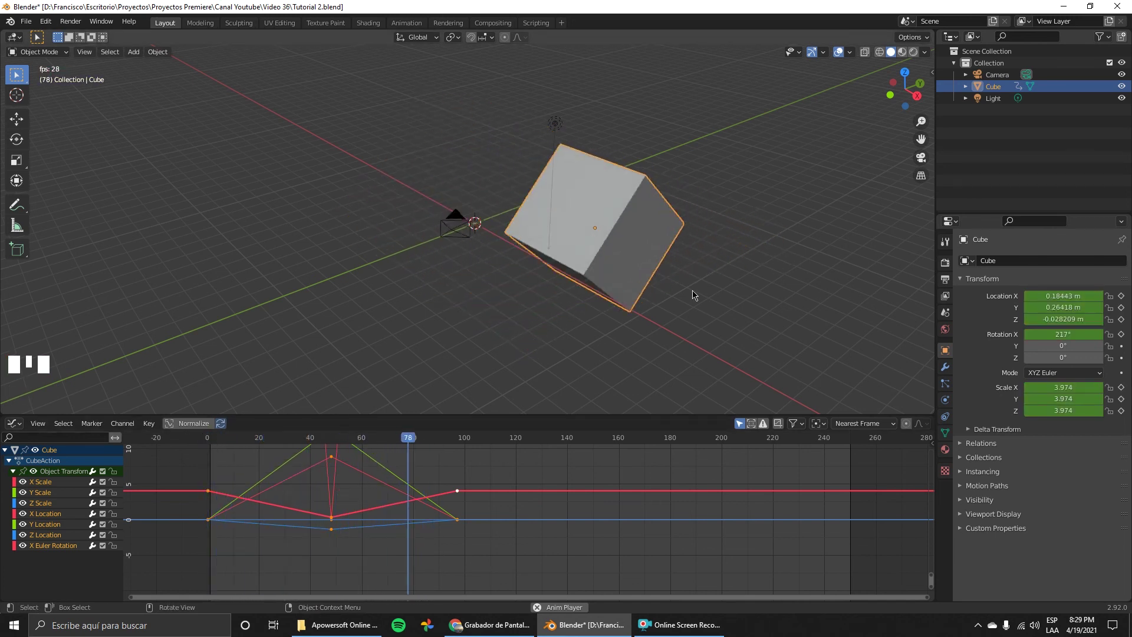
{"action": "left_click", "coordinate": [208, 438]}
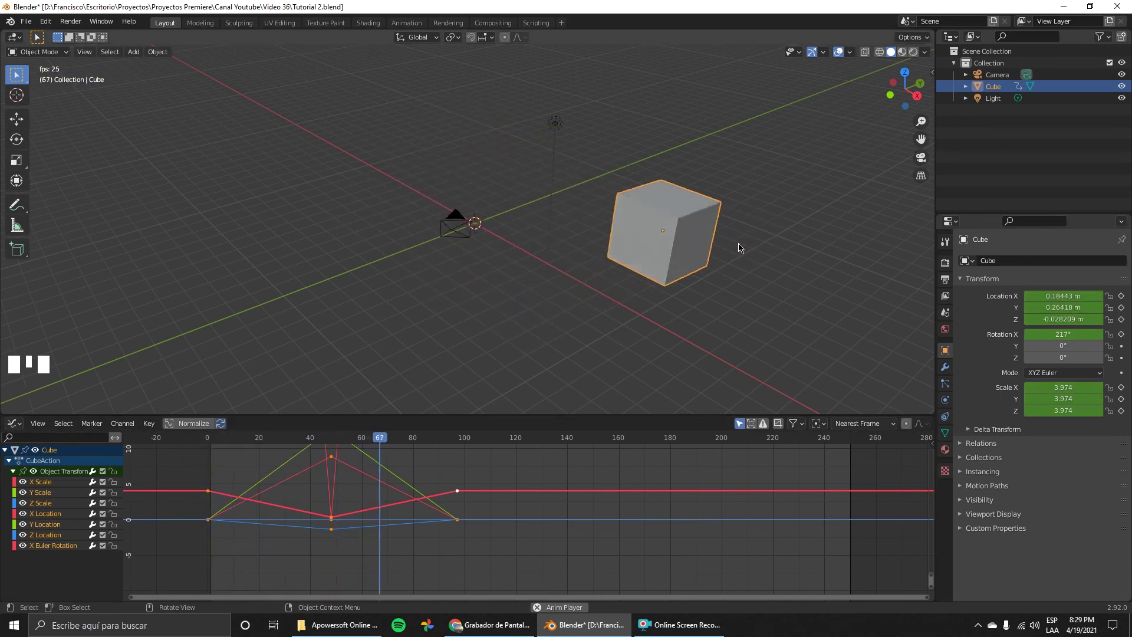
{"action": "key", "text": "space"}
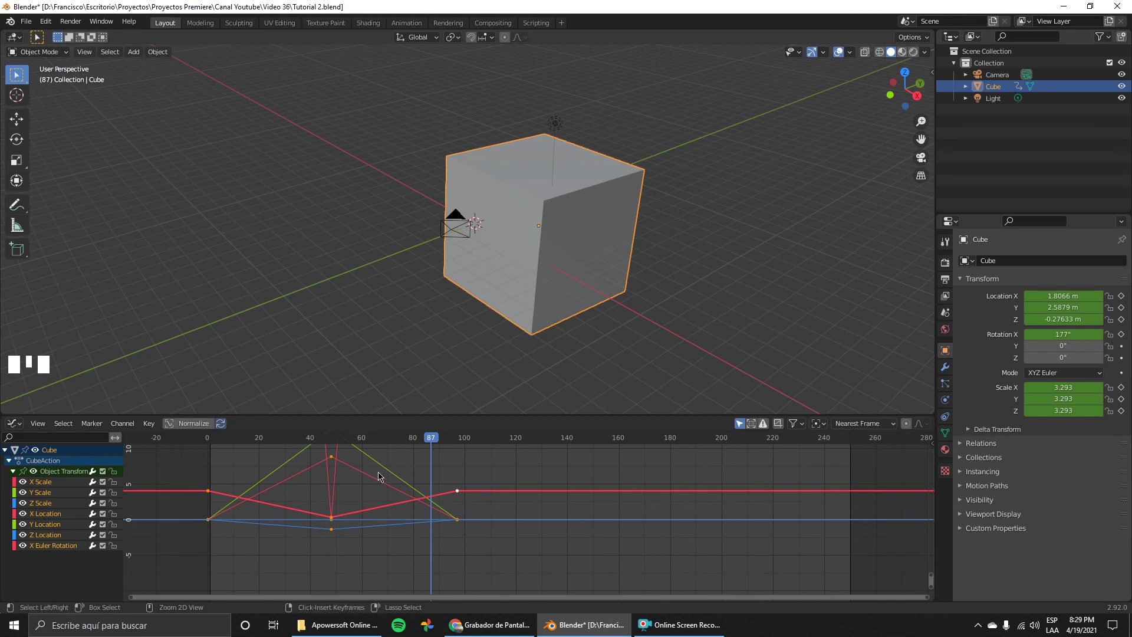
- Undo the Linear interpolation on all curves and play back the Bezier animation from frame 0
{"action": "key", "text": "ctrl+z"}
{"action": "key", "text": "ctrl+z"}
{"action": "left_click", "coordinate": [265, 443]}
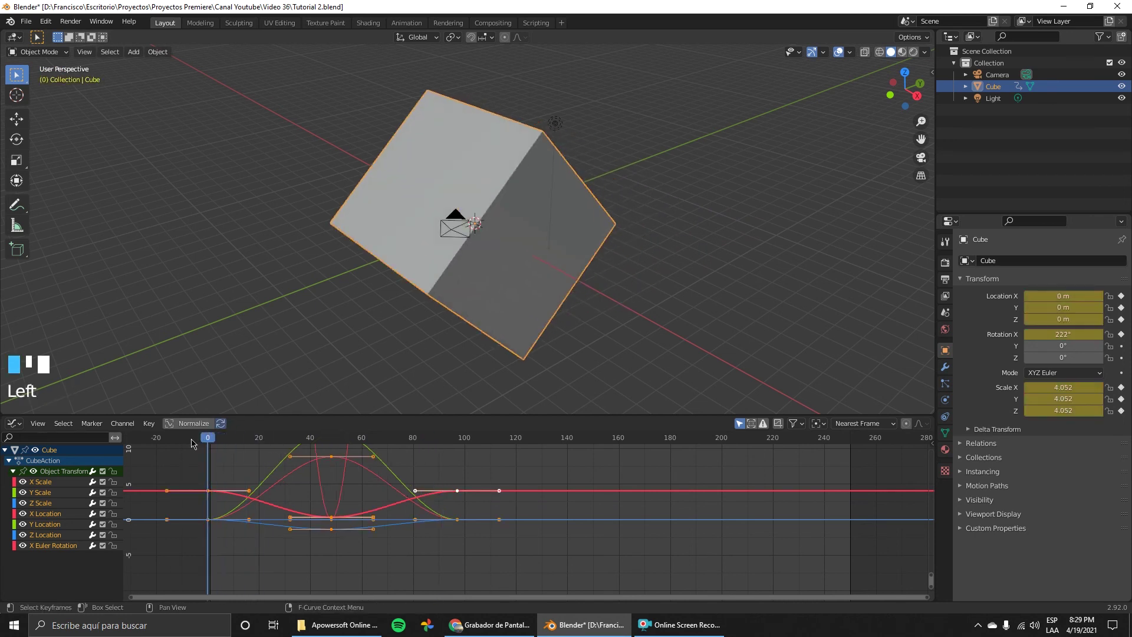
{"action": "key", "text": "space"}
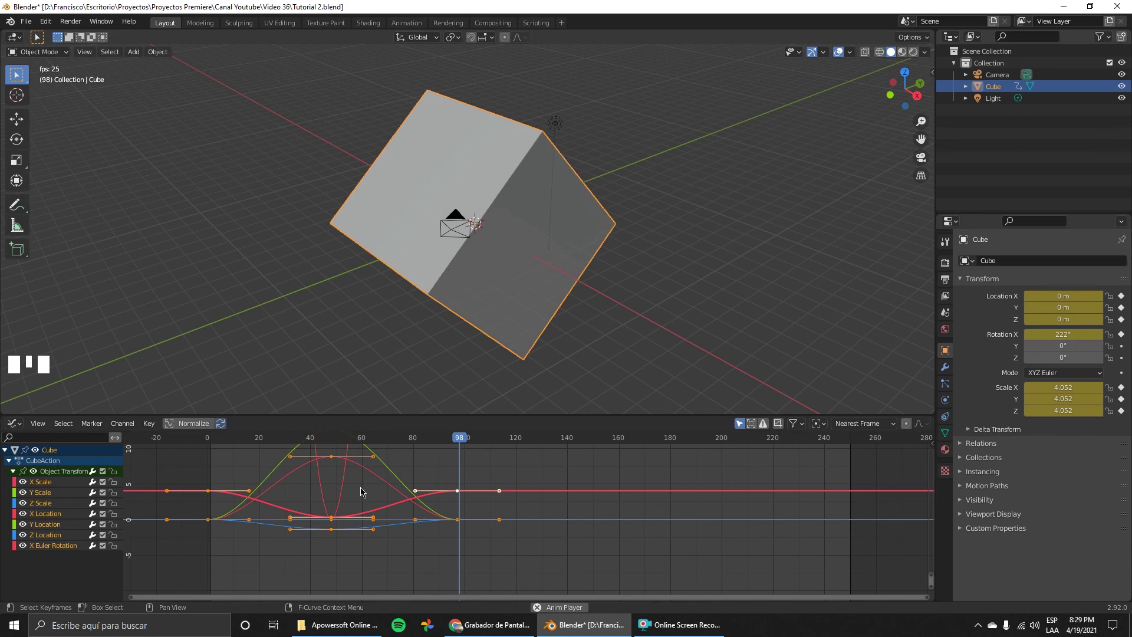
{"action": "key", "text": "space"}
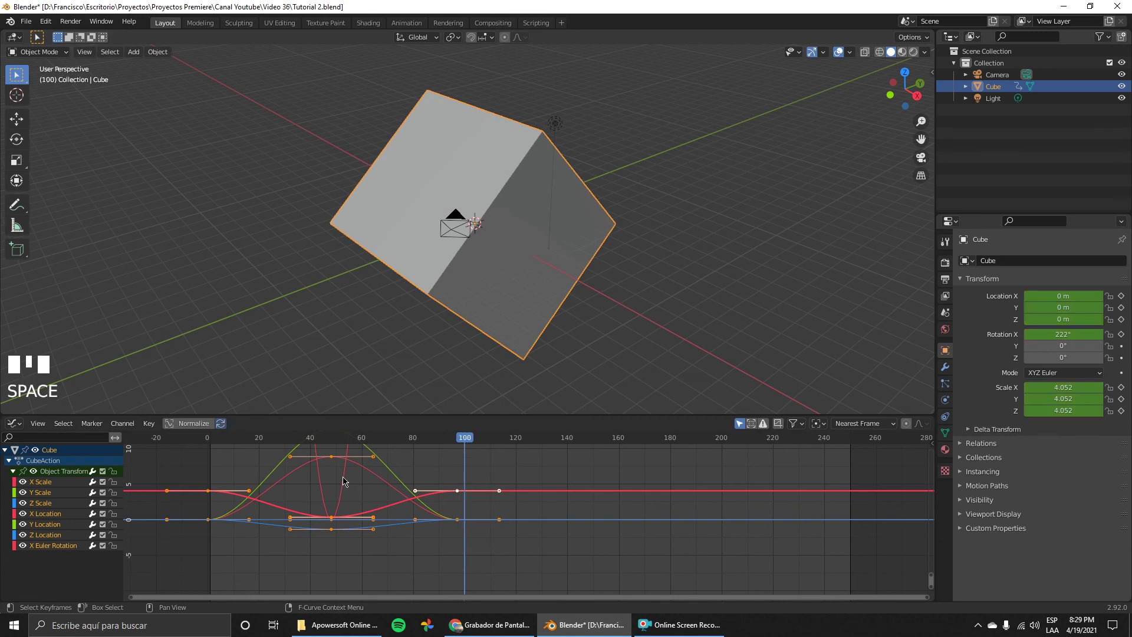
- Review the interpolation options for the selected keyframes and scrub back to frame 29 to examine the cube's motion
{"action": "right_click", "coordinate": [343, 481]}
{"action": "mouse_move", "coordinate": [342, 482]}
{"action": "scroll", "coordinate": [411, 524], "scroll_direction": "up", "scroll_amount": 4}
{"action": "scroll", "coordinate": [411, 525], "scroll_direction": "down", "scroll_amount": 6}
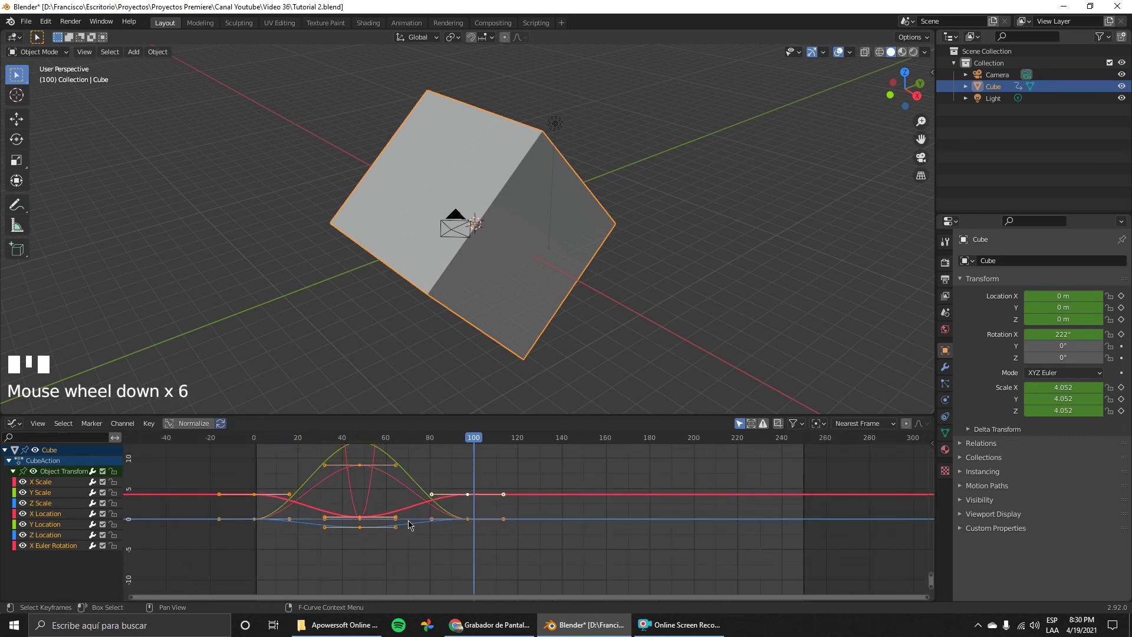
{"action": "left_click_drag", "start_coordinate": [482, 452], "coordinate": [319, 453]}
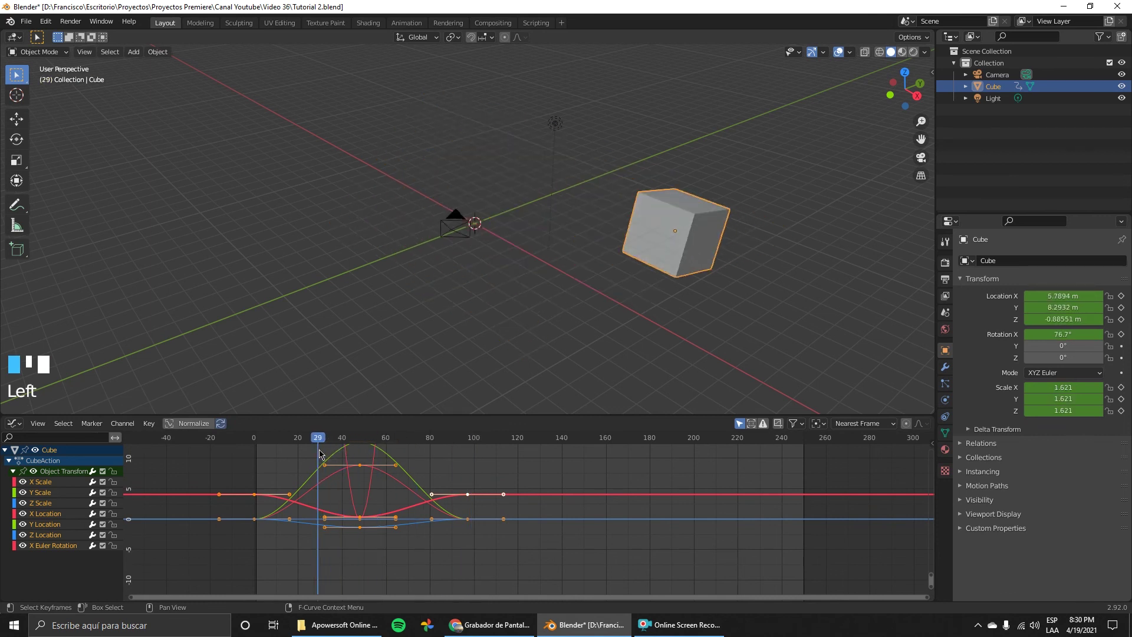